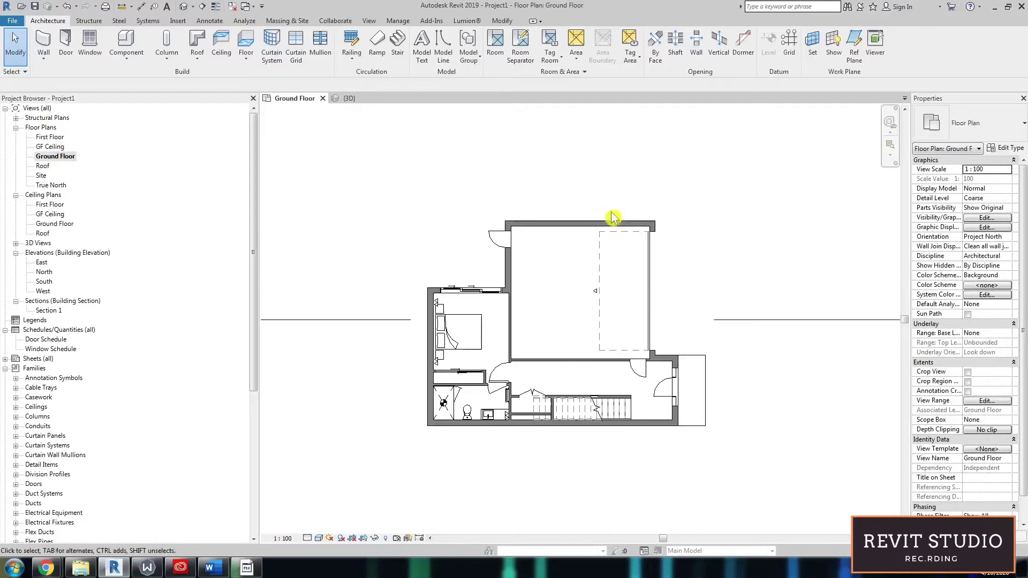
# Review the Ground Floor and First Floor plans, finishing in the Ground Floor plan.
pyautogui.moveTo(532, 285); pyautogui.dragTo(550, 225, button='middle')
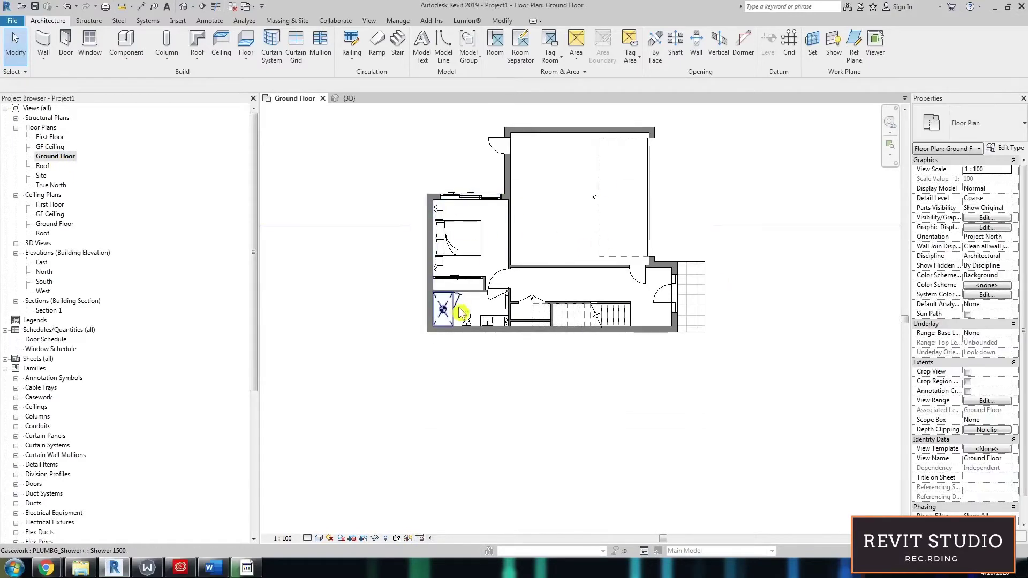
pyautogui.click(47, 138)
pyautogui.doubleClick(47, 137)
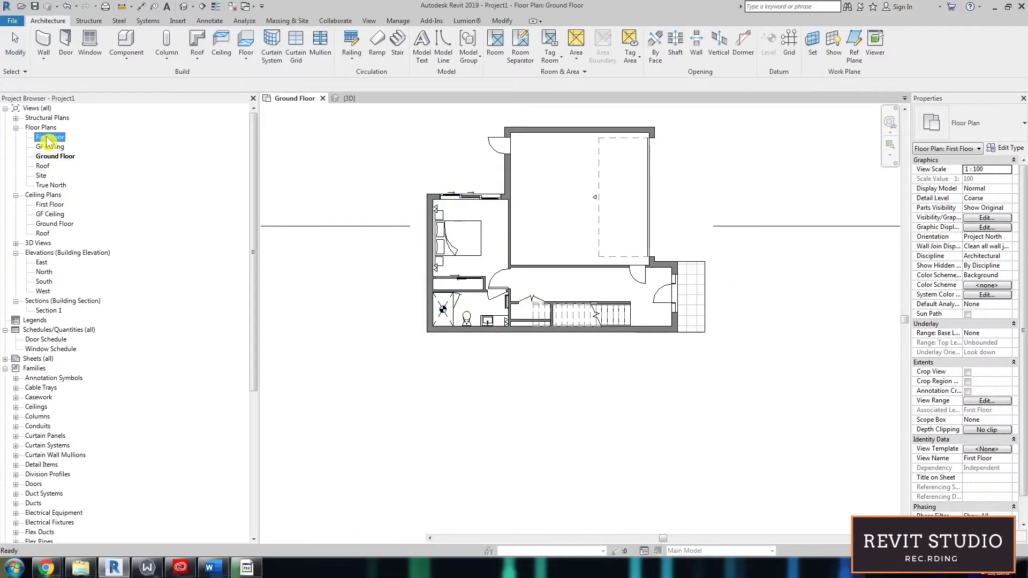
pyautogui.scroll(2, 557, 223)
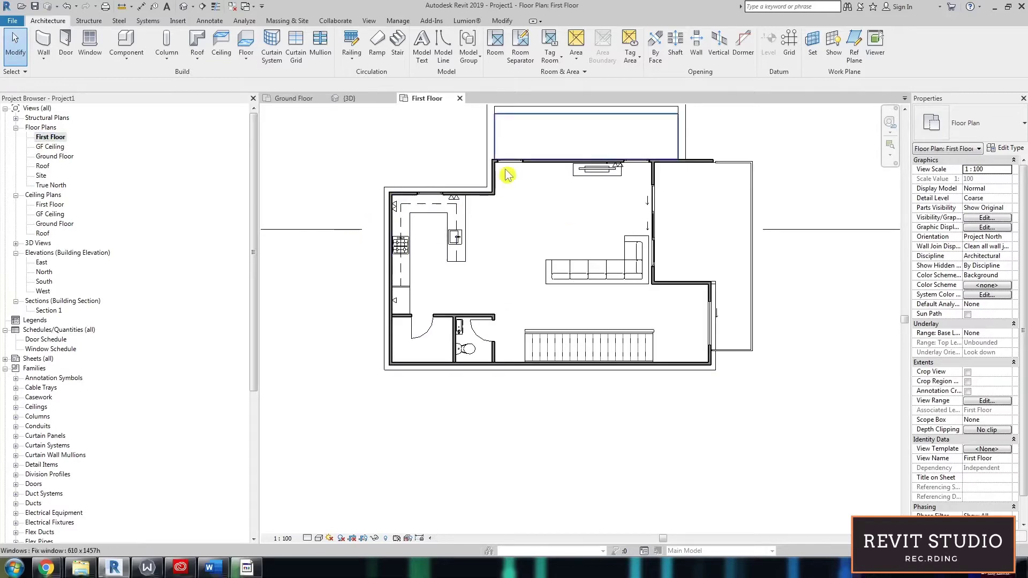
pyautogui.scroll(-1, 656, 294)
pyautogui.click(50, 157)
pyautogui.doubleClick(52, 157)
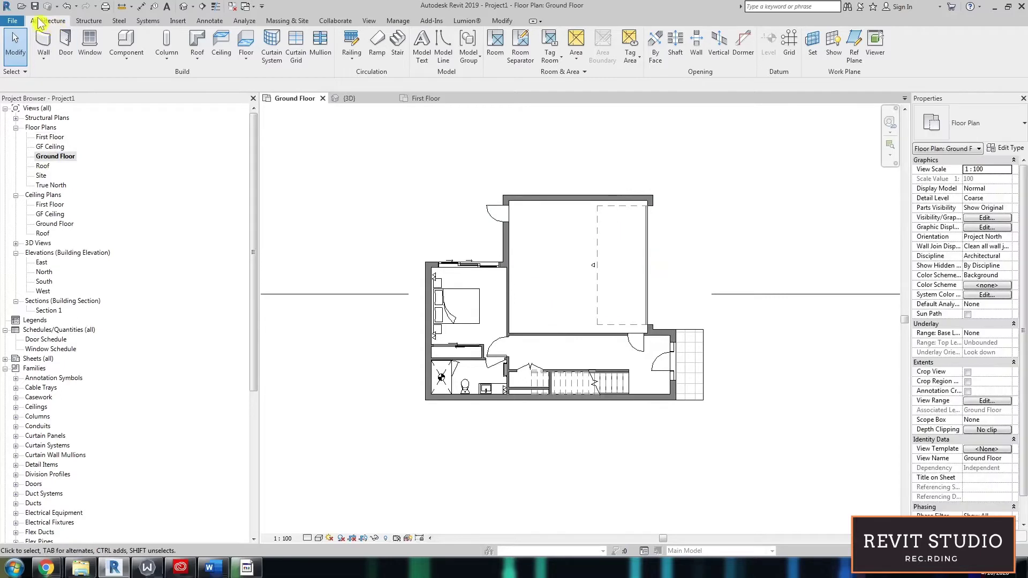
# Place a tagged room in the large garage space of the ground floor plan.
pyautogui.click(493, 45)
pyautogui.scroll(2, 589, 232)
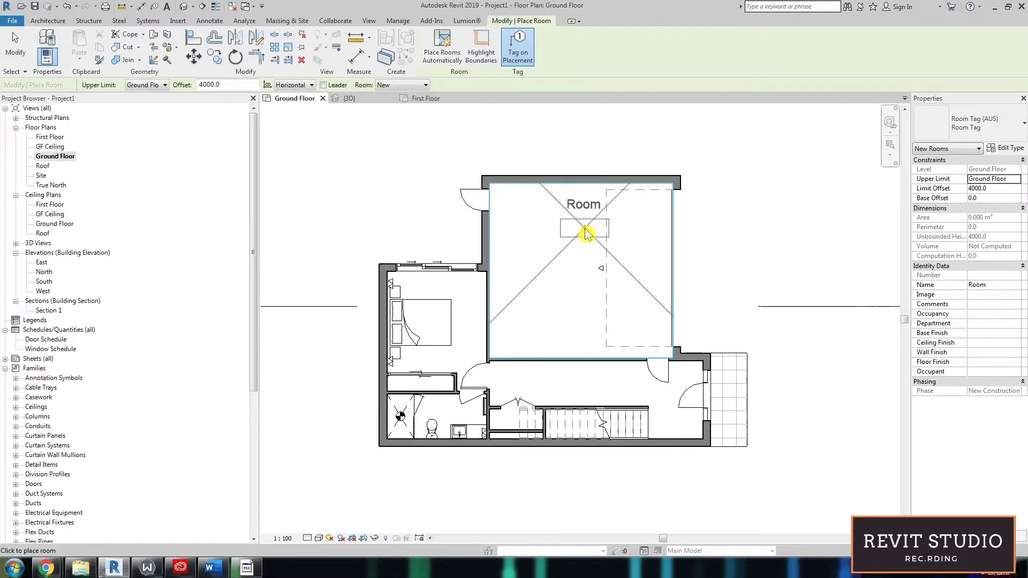
pyautogui.click(586, 234)
pyautogui.press('Escape')
pyautogui.press('Escape')
pyautogui.moveTo(649, 259); pyautogui.dragTo(663, 305, button='middle')
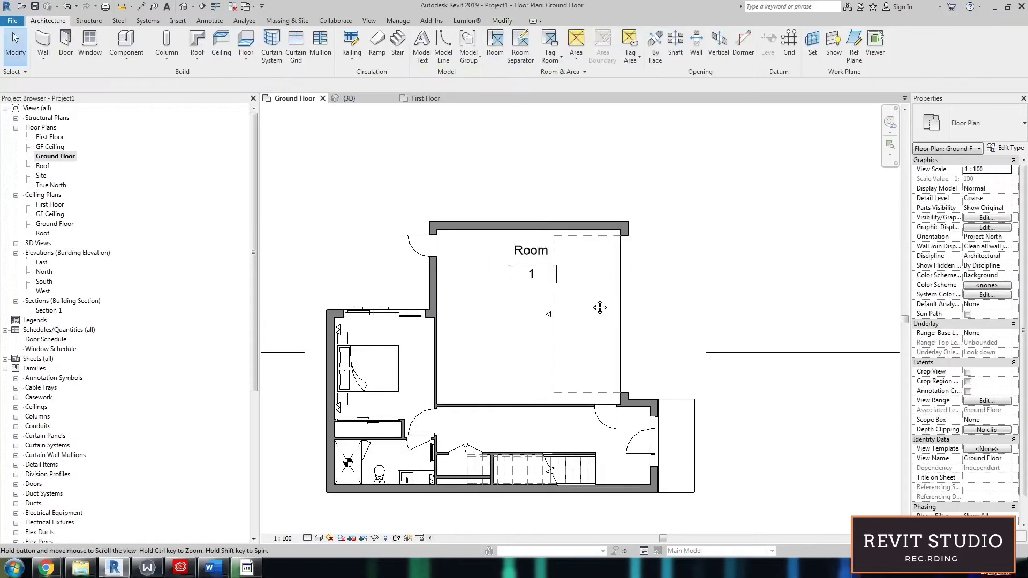
# Rename the room in the large space to GARAGE through its tag.
pyautogui.click(534, 279)
pyautogui.click(974, 126)
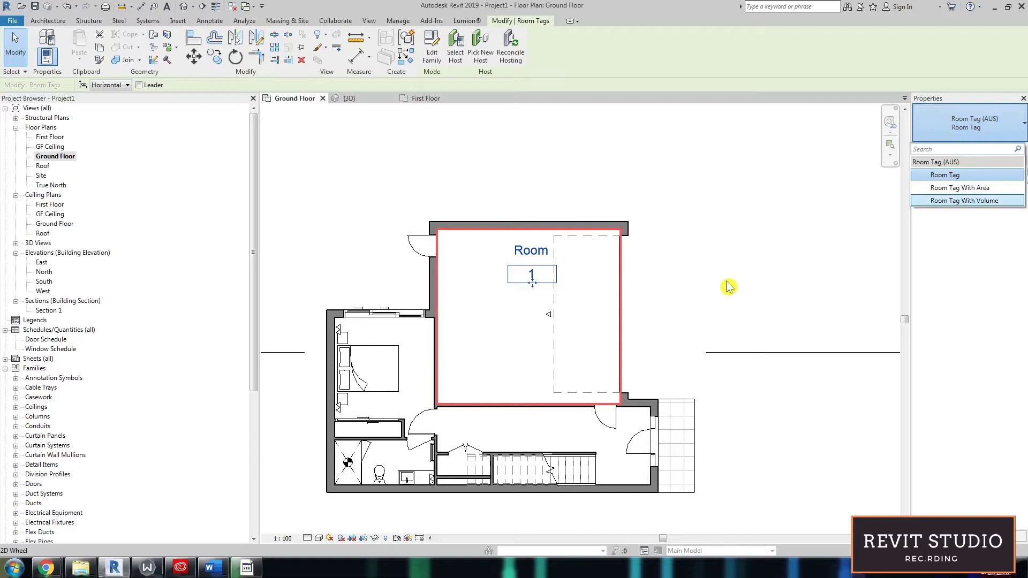
pyautogui.scroll(2, 540, 287)
pyautogui.click(537, 231)
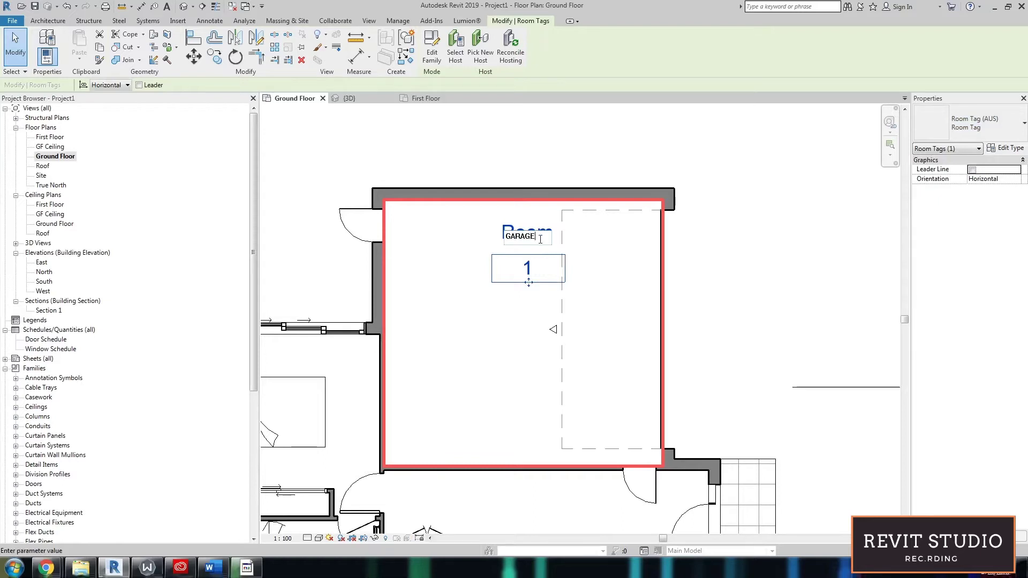
pyautogui.click(529, 383)
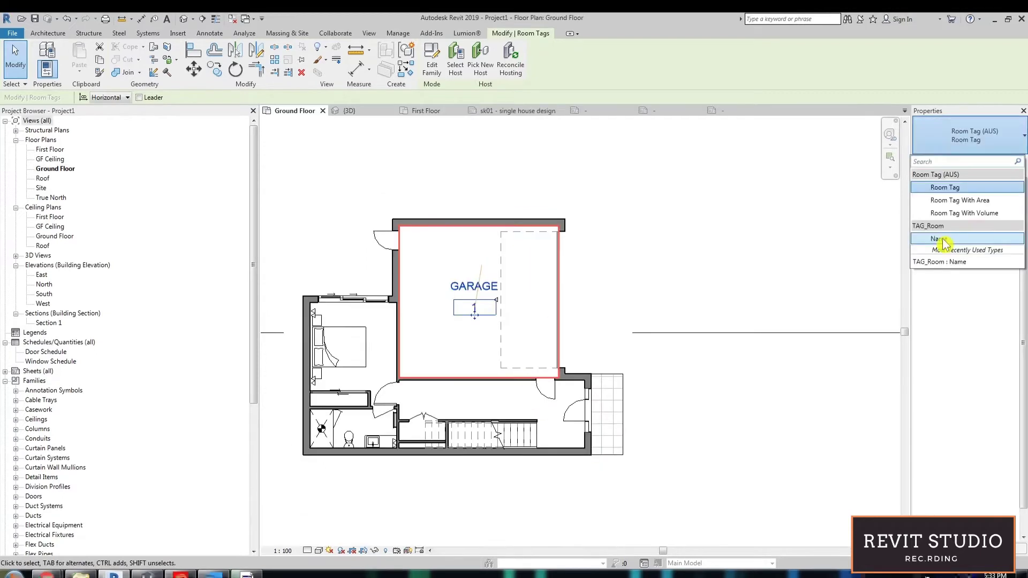
# Change the garage room tag's type to TAG_Room Name.
pyautogui.click(940, 240)
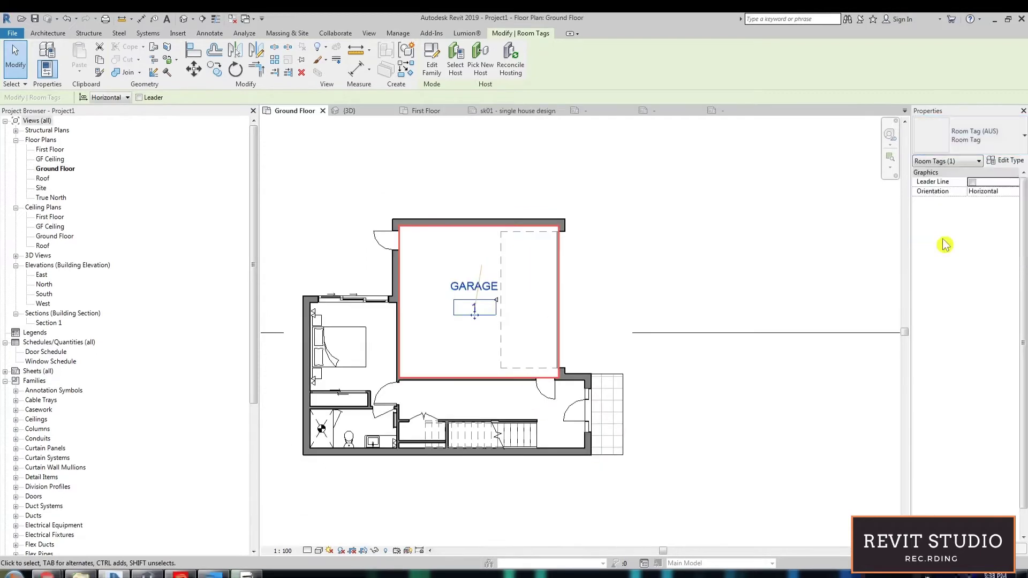
pyautogui.scroll(4, 514, 316)
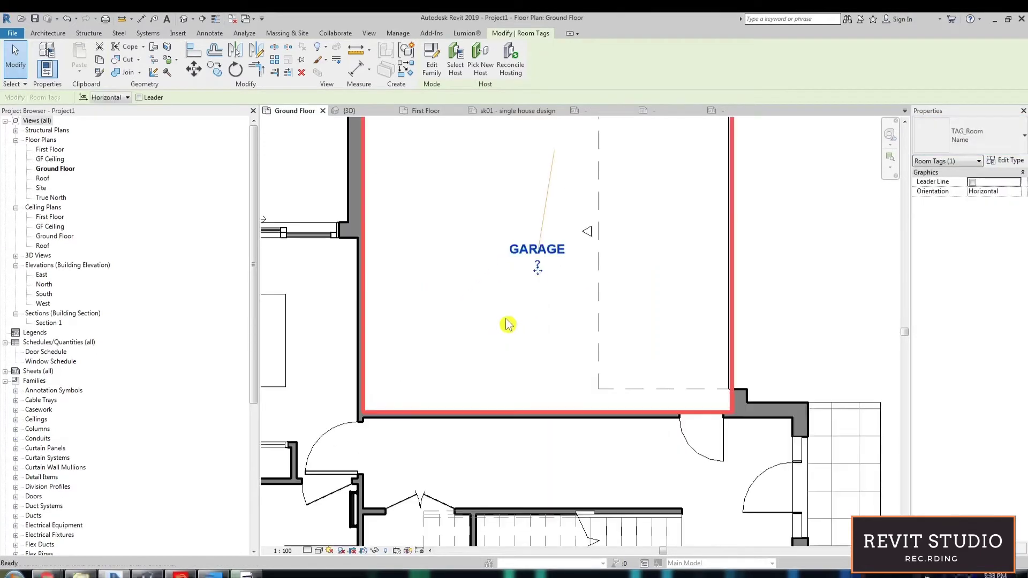
pyautogui.click(507, 323)
pyautogui.scroll(-3, 535, 270)
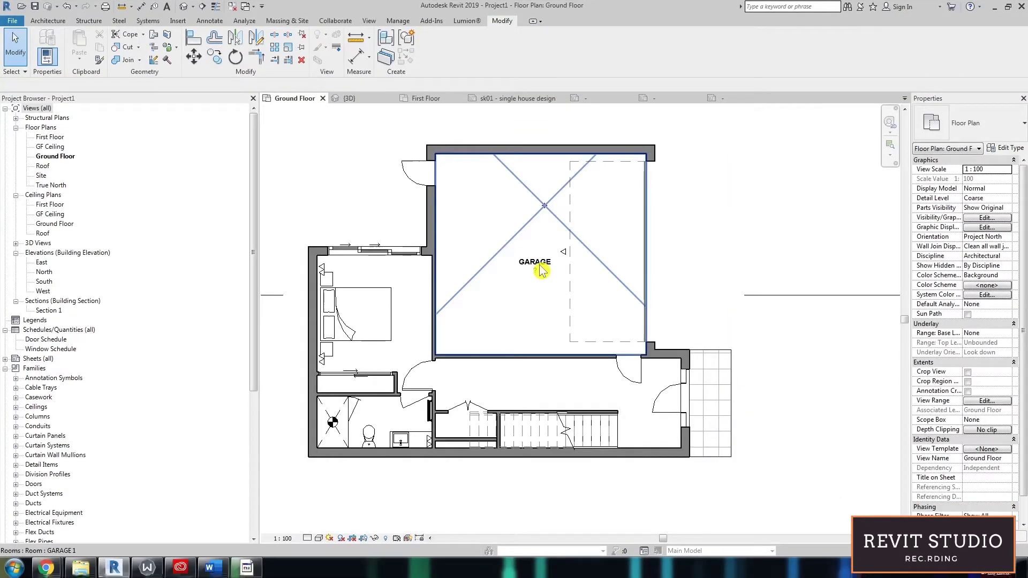
# Set the garage room's base offset to -170, limit offset to 2700 and floor finish to Concrete.
pyautogui.click(549, 262)
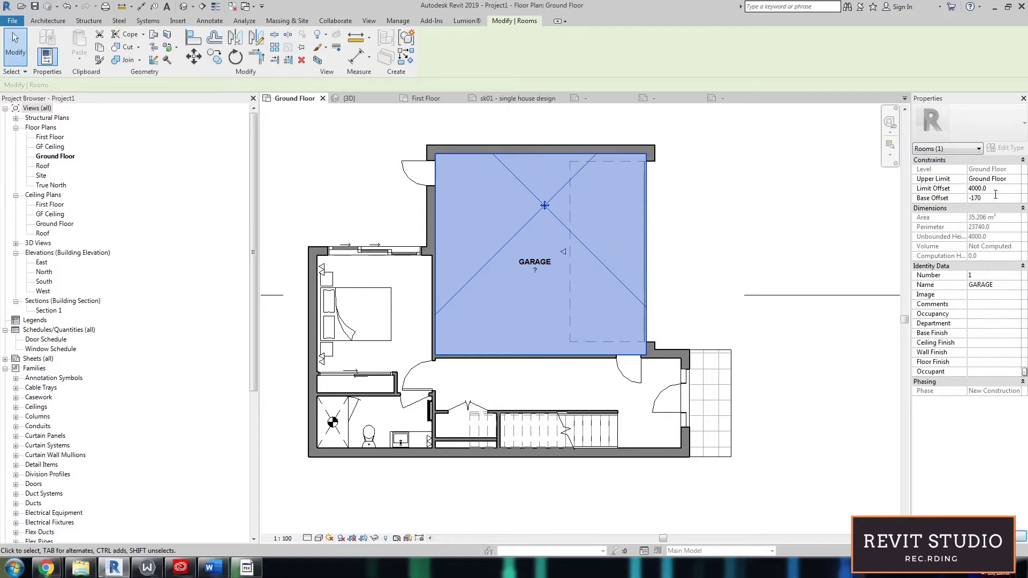
pyautogui.click(995, 189)
pyautogui.write('Cl')
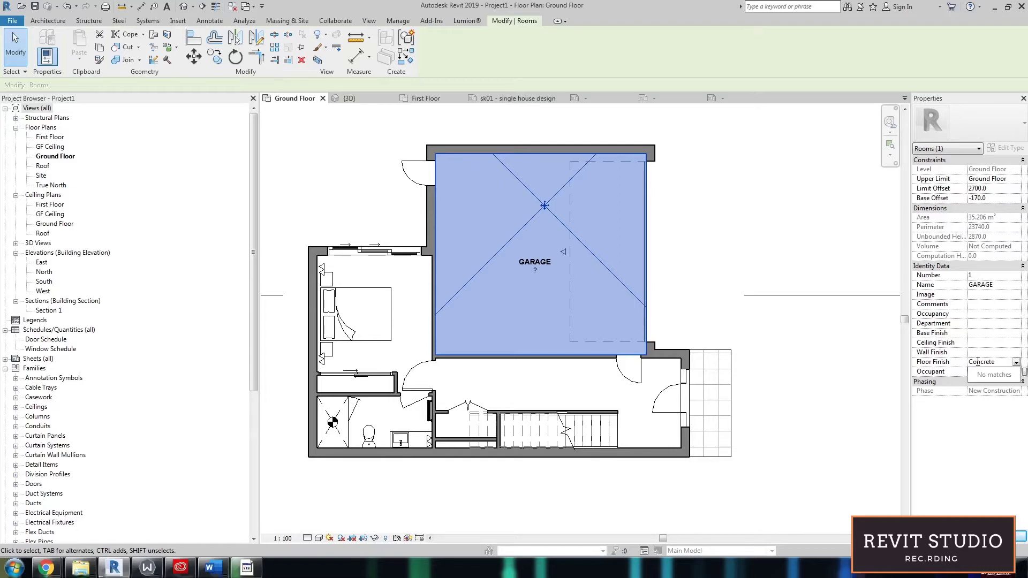
pyautogui.moveTo(611, 494); pyautogui.dragTo(619, 459, button='middle')
pyautogui.click(628, 484)
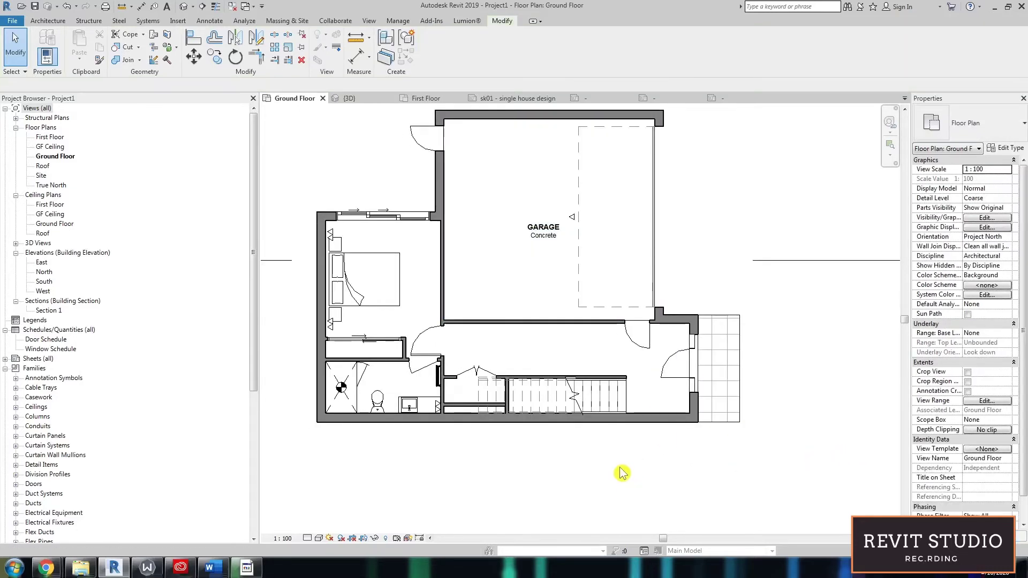
# Place tagged rooms in the bedroom, the hallway, the robe and the ensuite.
pyautogui.click(47, 21)
pyautogui.click(495, 43)
pyautogui.scroll(3, 372, 281)
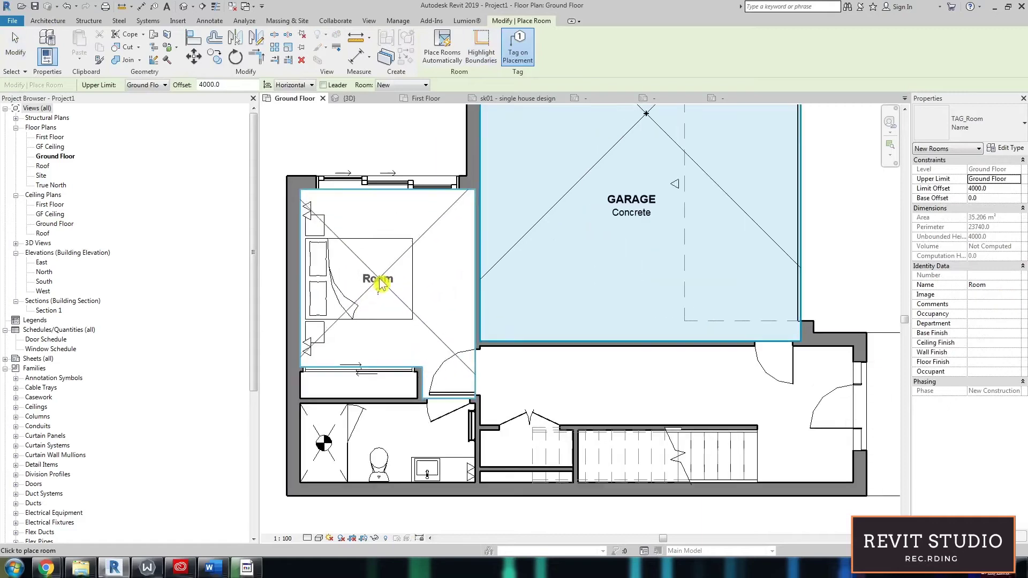
pyautogui.click(376, 282)
pyautogui.click(723, 384)
pyautogui.click(360, 384)
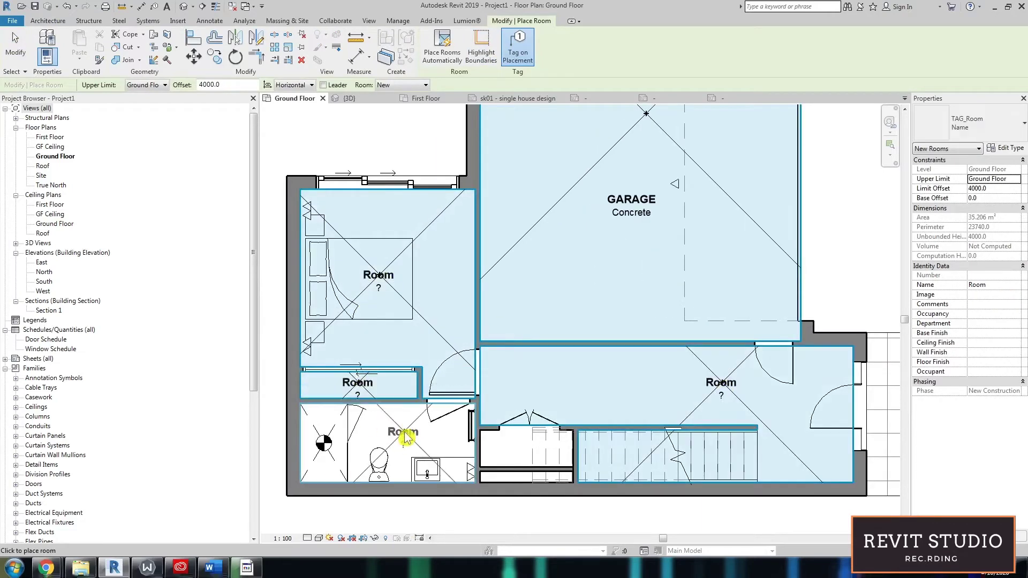
pyautogui.click(405, 433)
pyautogui.scroll(-1, 406, 433)
pyautogui.moveTo(406, 434); pyautogui.dragTo(479, 418, button='middle')
pyautogui.press('Escape')
pyautogui.press('Escape')
# Name the bedroom MASTER BED in its tag and enter CARPET as its floor finish.
pyautogui.click(467, 289)
pyautogui.click(455, 280)
pyautogui.write('mas')
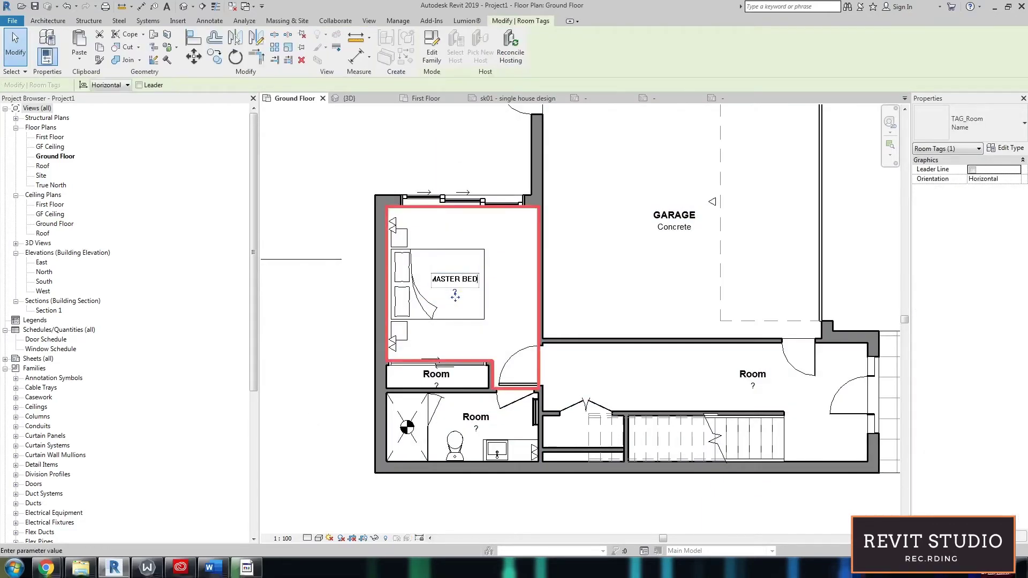
pyautogui.write('TER BED')
pyautogui.click(456, 291)
# Name the wardrobe room ROBE in its tag and enter CARPET as its floor finish.
pyautogui.click(436, 373)
pyautogui.click(436, 374)
pyautogui.write('ROBE')
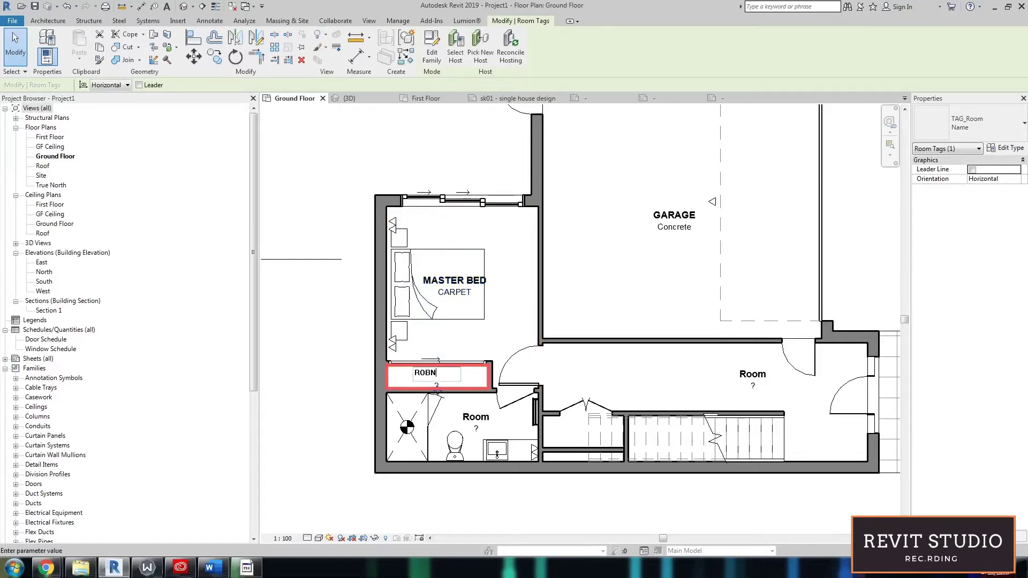
pyautogui.click(436, 385)
pyautogui.scroll(2, 448, 394)
pyautogui.write('CARPET')
# Name the bathroom ENSUITE in its tag and enter BATH as its floor finish.
pyautogui.click(489, 429)
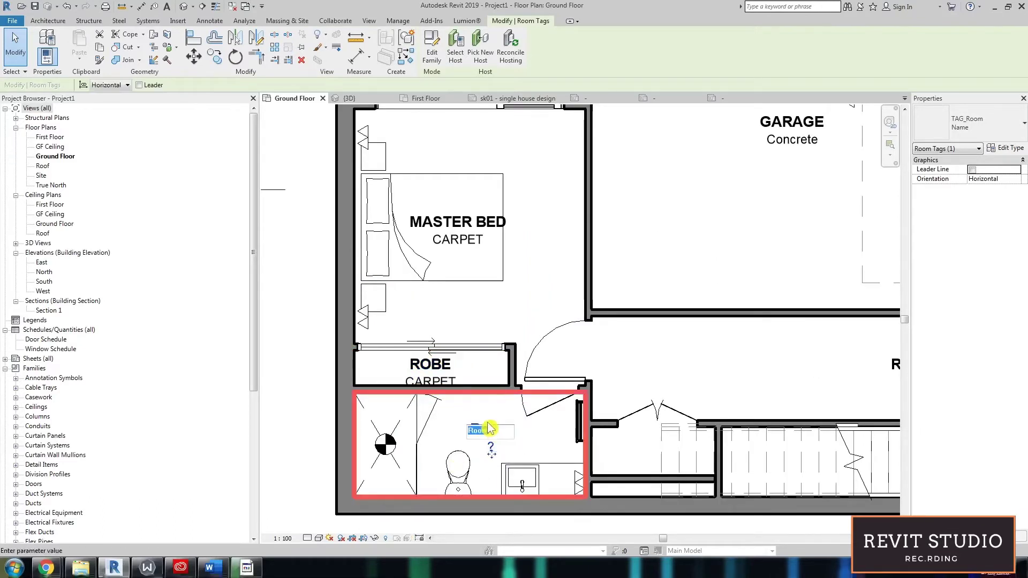
pyautogui.click(489, 429)
pyautogui.write('ENSUITE')
pyautogui.click(495, 447)
pyautogui.write('BATH')
pyautogui.scroll(-3, 521, 410)
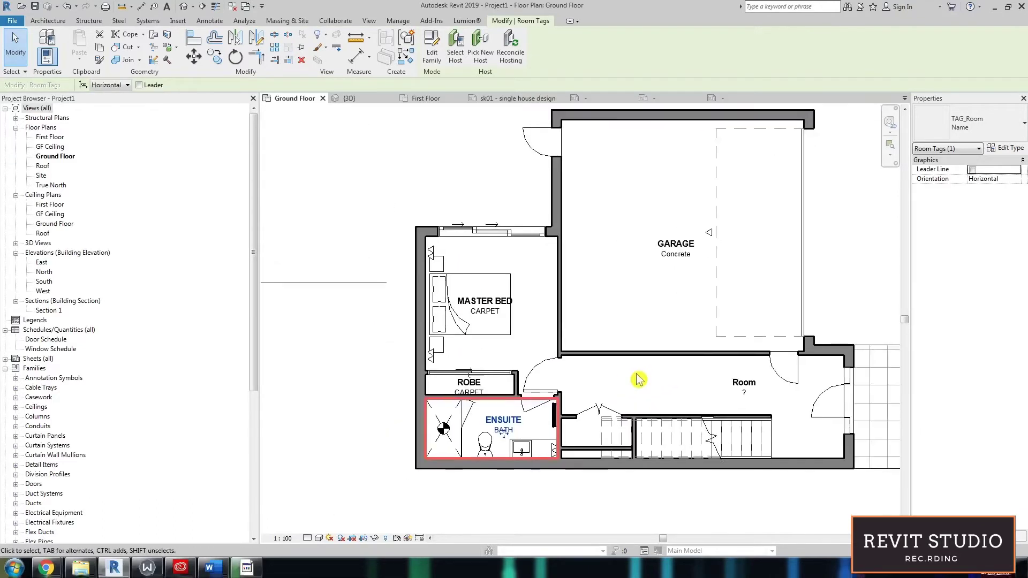
pyautogui.click(637, 379)
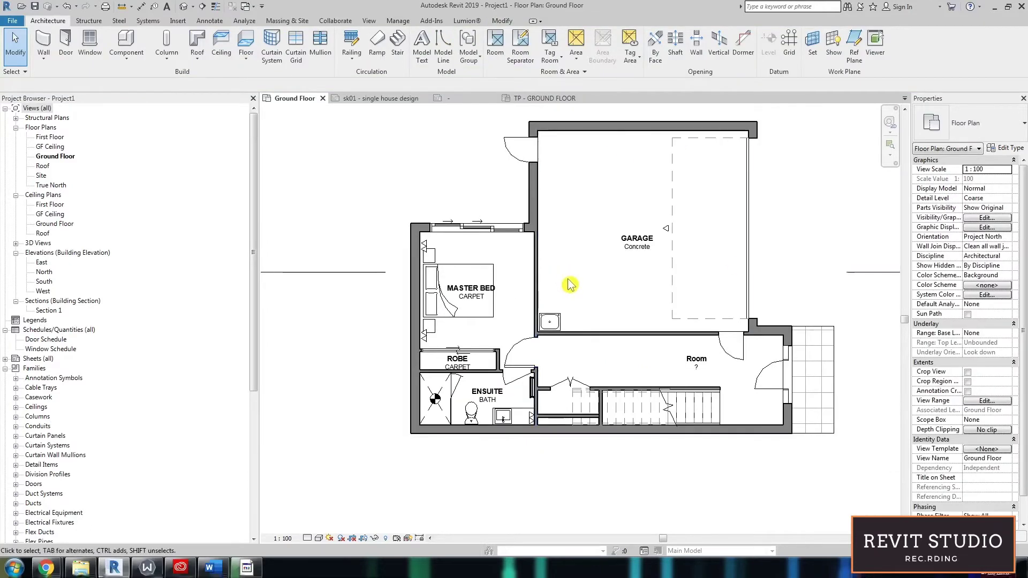
# Draw room separation lines around the laundry tub in the garage corner, enclosing an area about 1730 mm long.
pyautogui.click(521, 50)
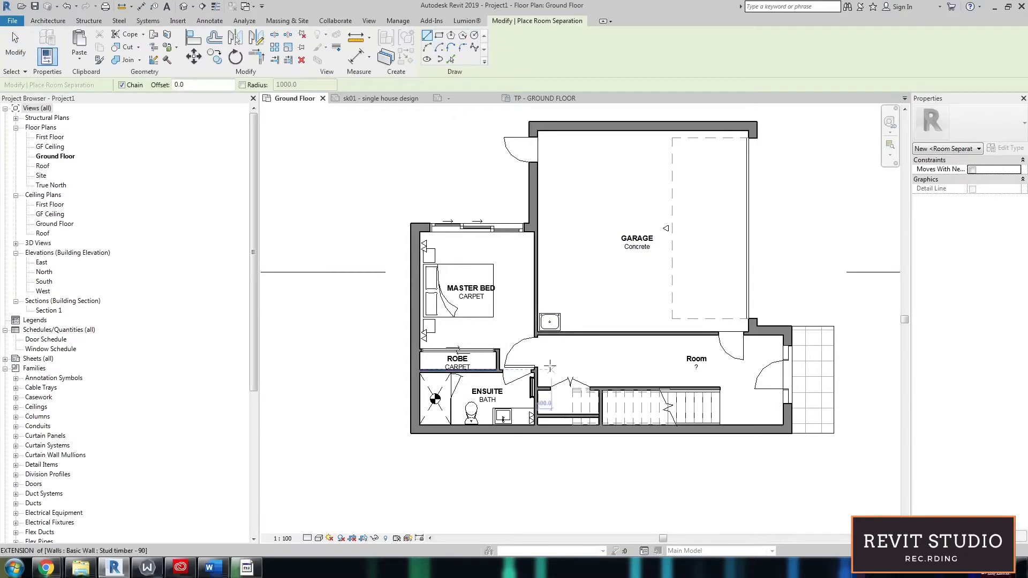
pyautogui.scroll(2, 547, 284)
pyautogui.click(533, 268)
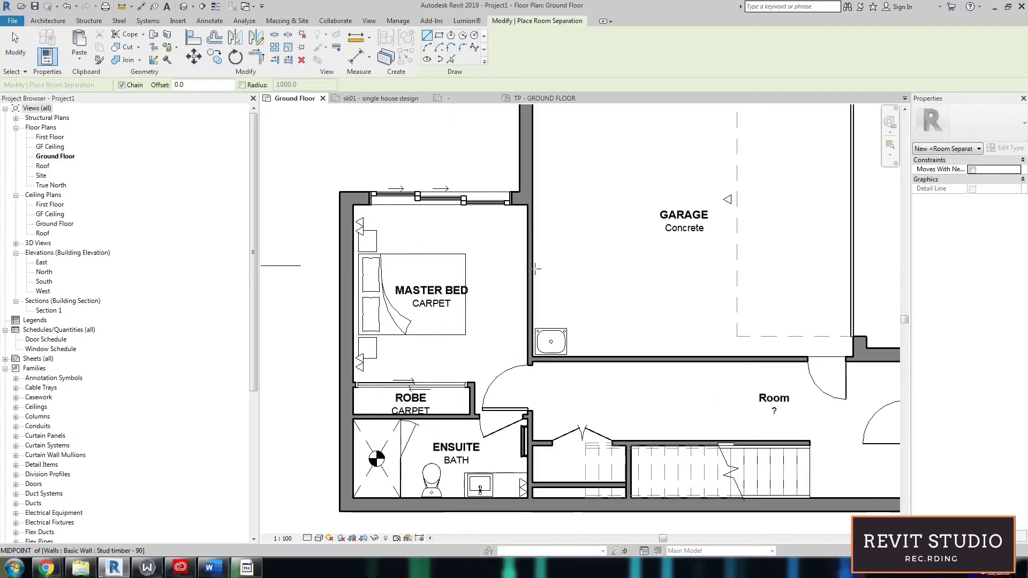
pyautogui.click(574, 268)
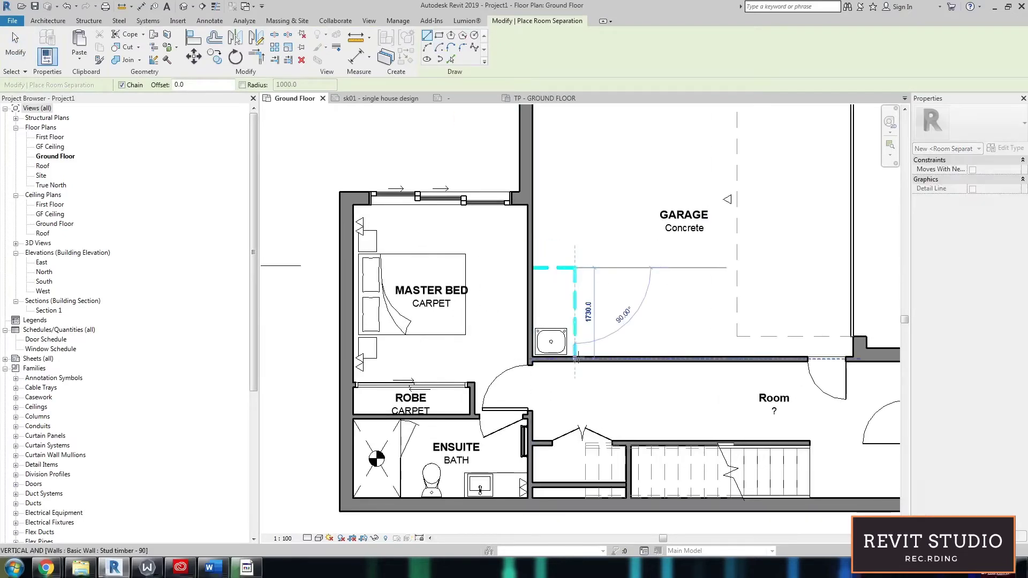
pyautogui.click(575, 358)
pyautogui.press('Escape')
pyautogui.press('Escape')
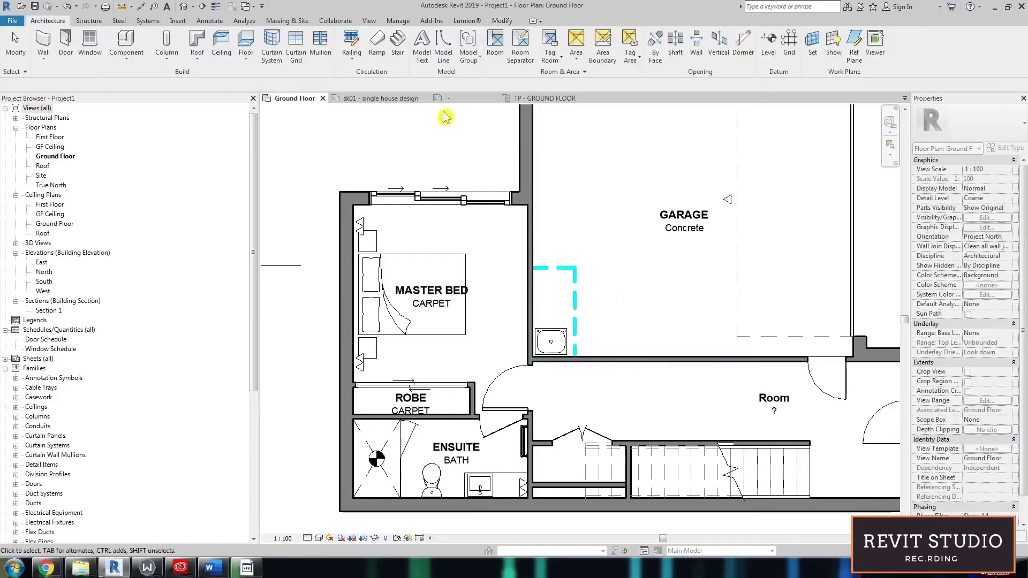
# Place a tagged room inside the separated laundry area around the tub.
pyautogui.press('r')
pyautogui.press('m')
pyautogui.click(551, 306)
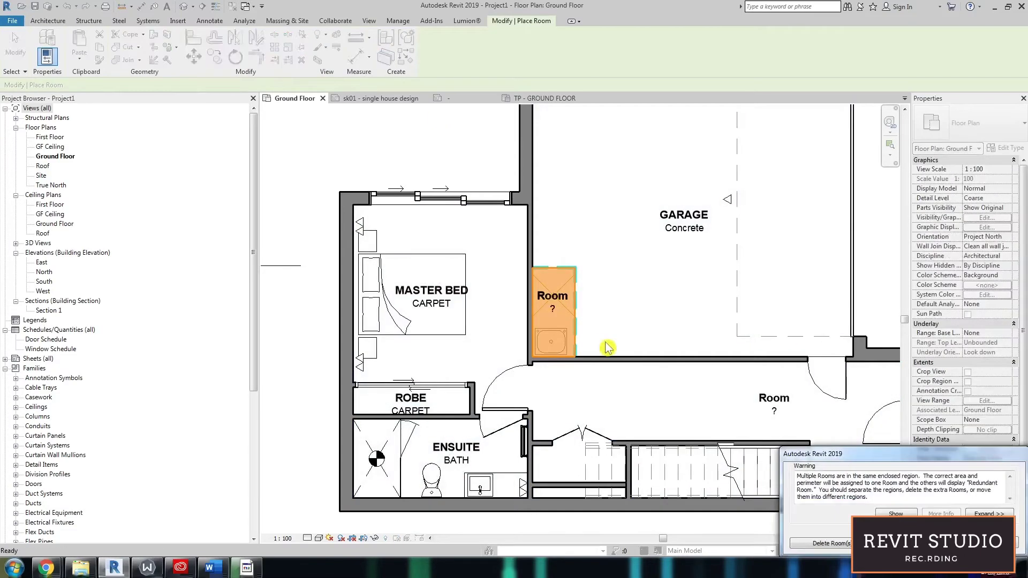
pyautogui.scroll(2, 568, 300)
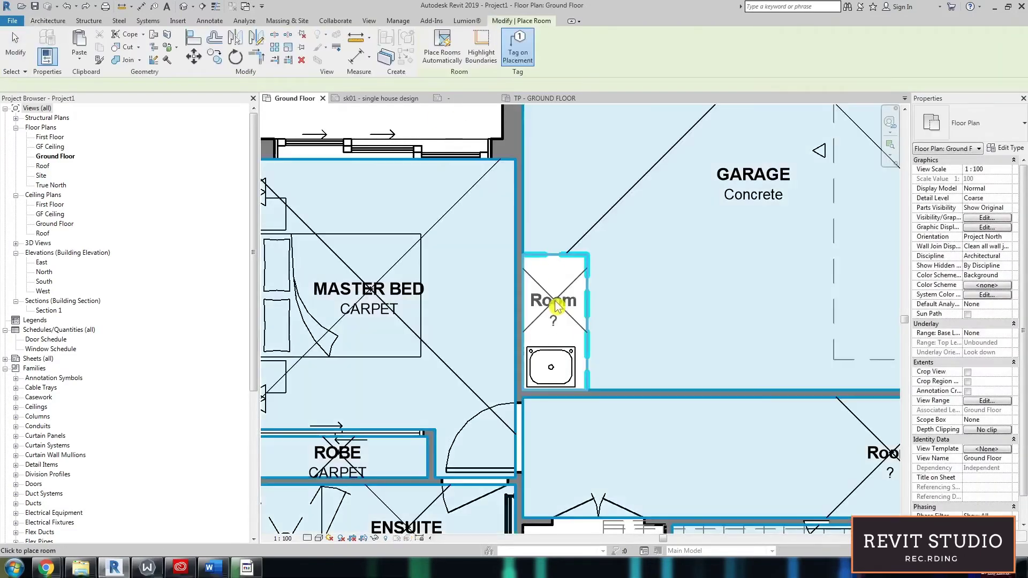
pyautogui.press('Escape')
pyautogui.press('Escape')
# Name the laundry room L'DRY in its tag and enter TILE as its floor finish.
pyautogui.doubleClick(556, 302)
pyautogui.write('L')
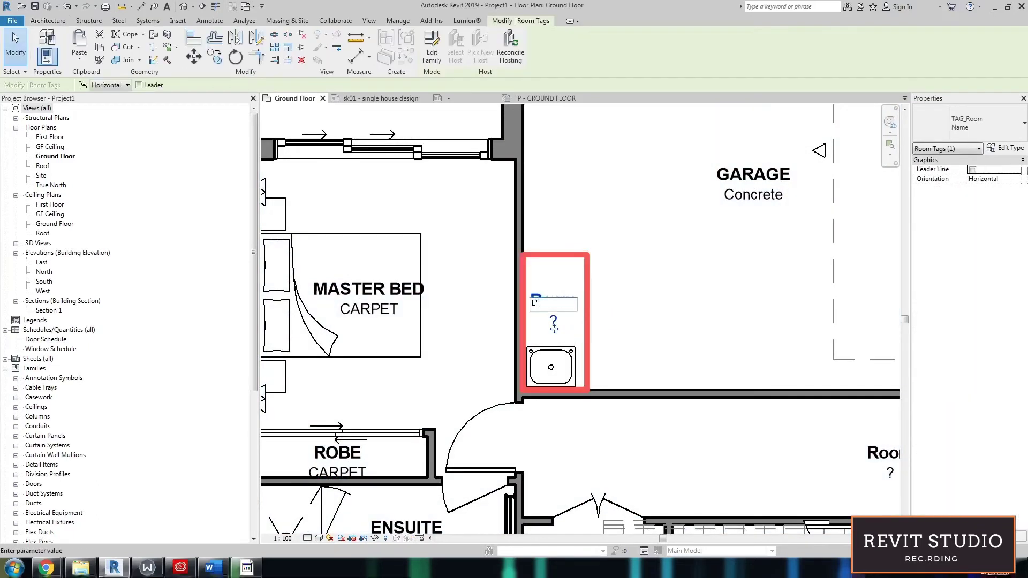
pyautogui.write("'DRY")
pyautogui.click(550, 320)
pyautogui.click(654, 376)
pyautogui.scroll(-3, 655, 334)
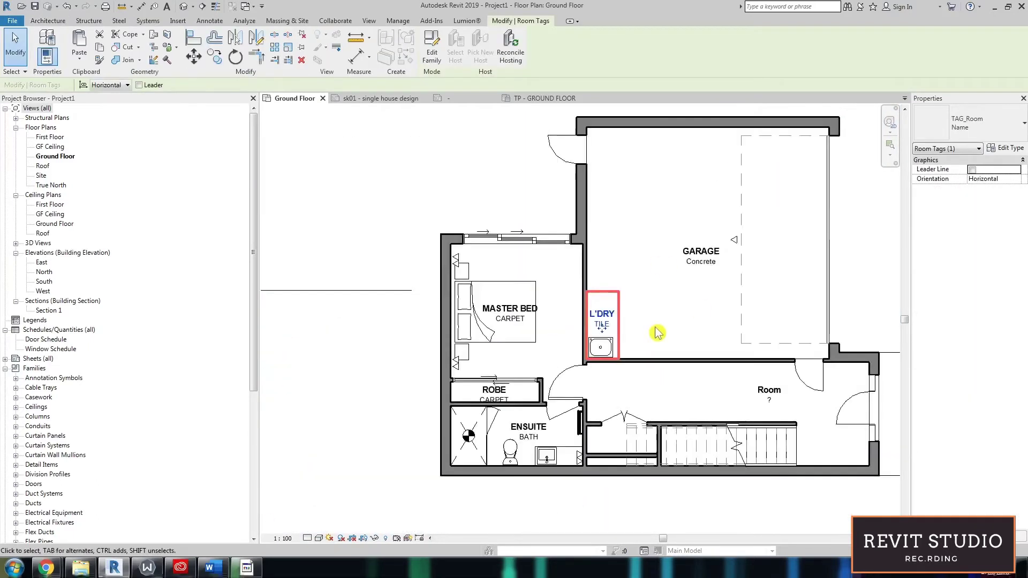
pyautogui.click(656, 333)
# Name the entry corridor room HALL in its tag and enter TIMBER as its floor finish.
pyautogui.scroll(-3, 657, 334)
pyautogui.moveTo(709, 407); pyautogui.dragTo(622, 397, button='middle')
pyautogui.scroll(4, 627, 392)
pyautogui.doubleClick(653, 329)
pyautogui.write('HALL')
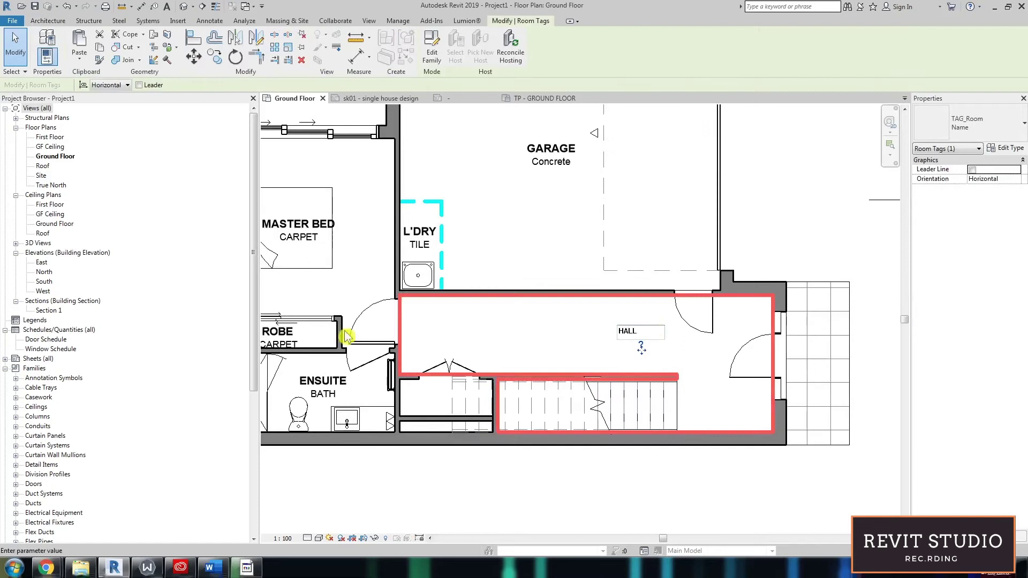
pyautogui.click(345, 331)
pyautogui.scroll(3, 634, 350)
pyautogui.click(650, 343)
pyautogui.write('TIMBER')
pyautogui.click(721, 316)
pyautogui.click(647, 374)
pyautogui.scroll(-6, 650, 382)
pyautogui.moveTo(722, 462); pyautogui.dragTo(711, 465, button='middle')
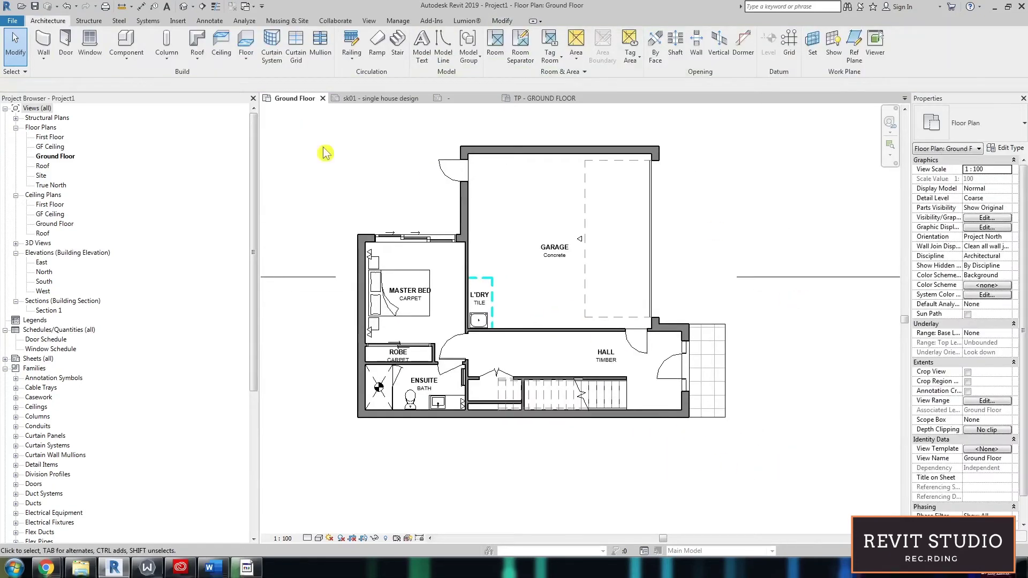
# Place a color fill legend beside the ground floor plan, using the Rooms space type and the Department color scheme.
pyautogui.click(213, 21)
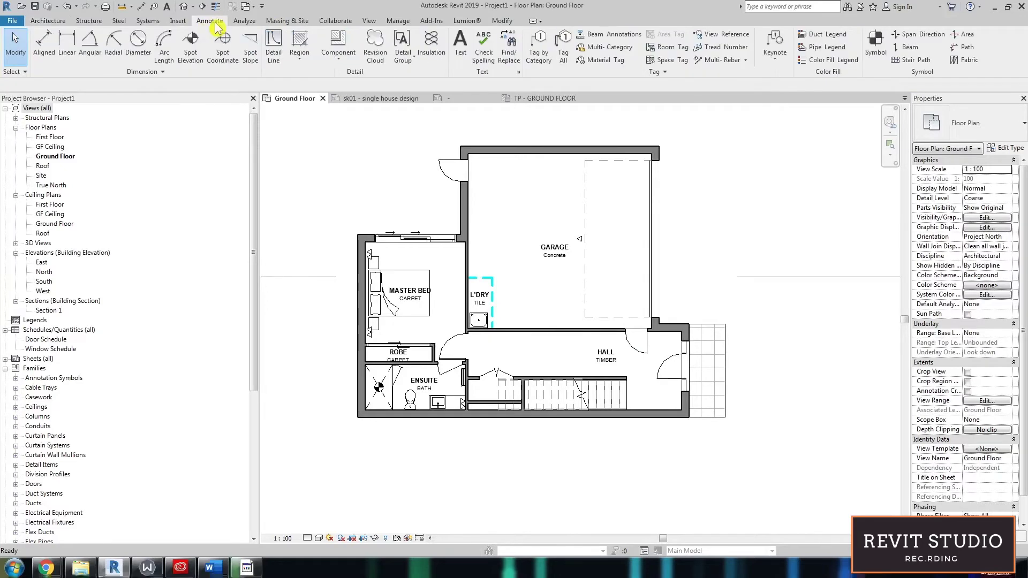
pyautogui.click(828, 60)
pyautogui.click(780, 225)
pyautogui.click(513, 280)
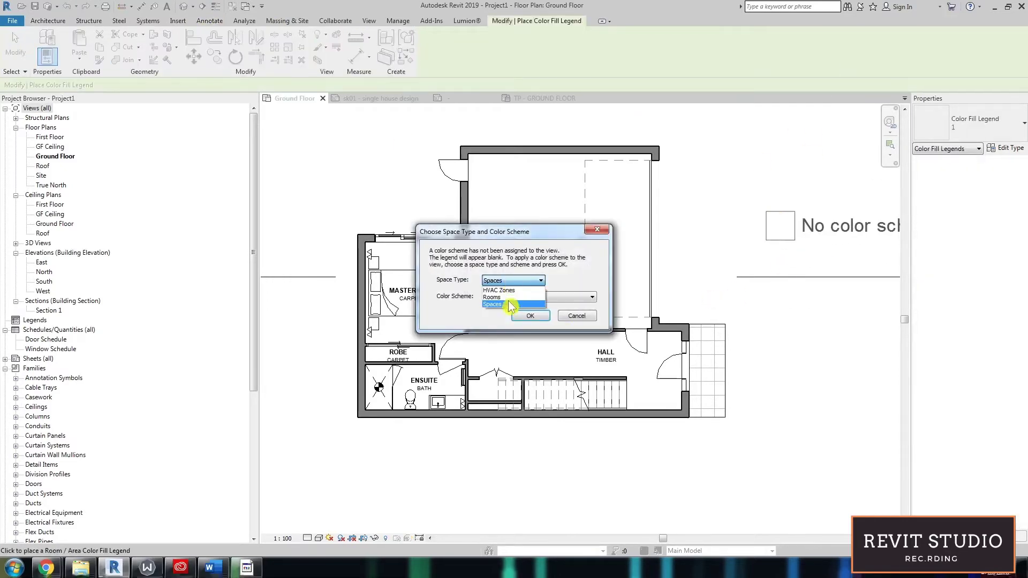
pyautogui.click(507, 297)
pyautogui.click(527, 302)
pyautogui.click(527, 307)
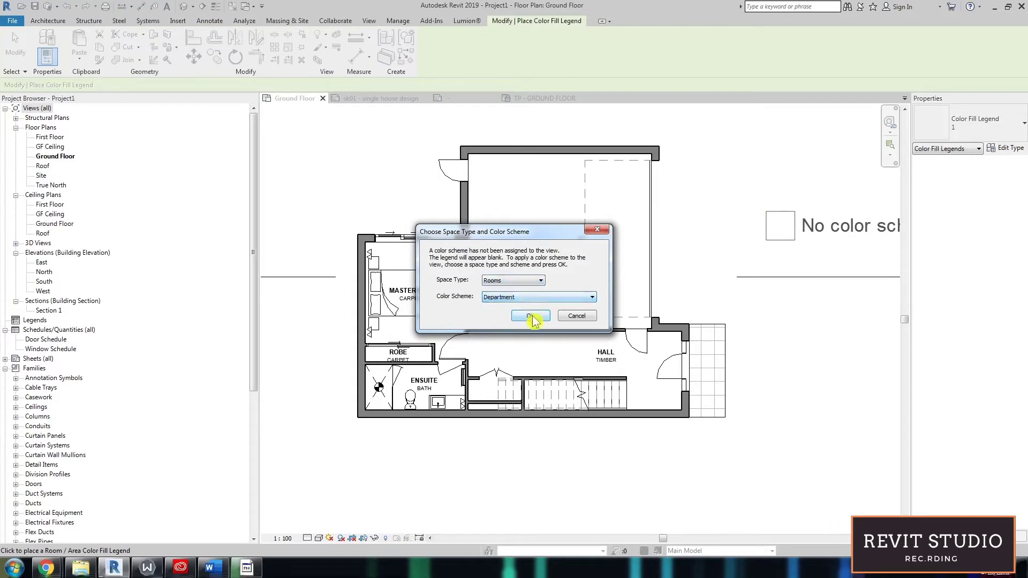
pyautogui.click(530, 316)
# Edit the legend's color scheme to color the rooms by Name, accept the loss of existing colors, and apply it.
pyautogui.moveTo(867, 298); pyautogui.dragTo(693, 300, button='middle')
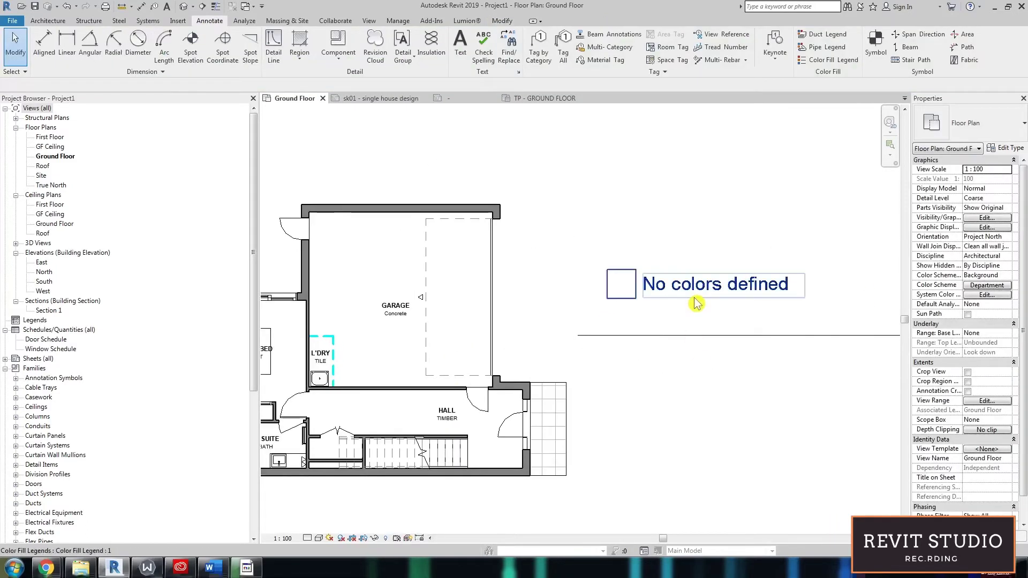
pyautogui.click(693, 291)
pyautogui.click(442, 65)
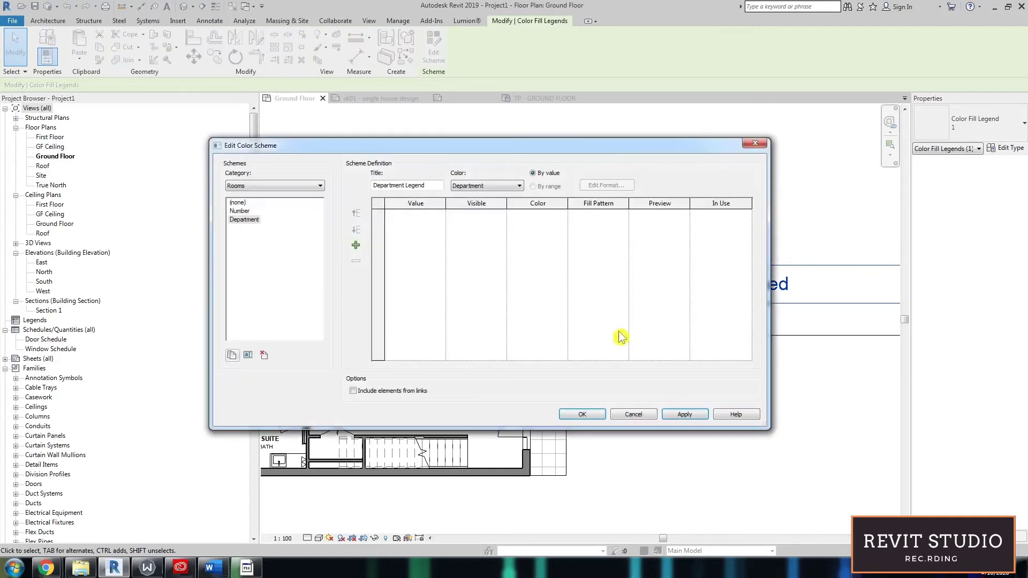
pyautogui.click(491, 186)
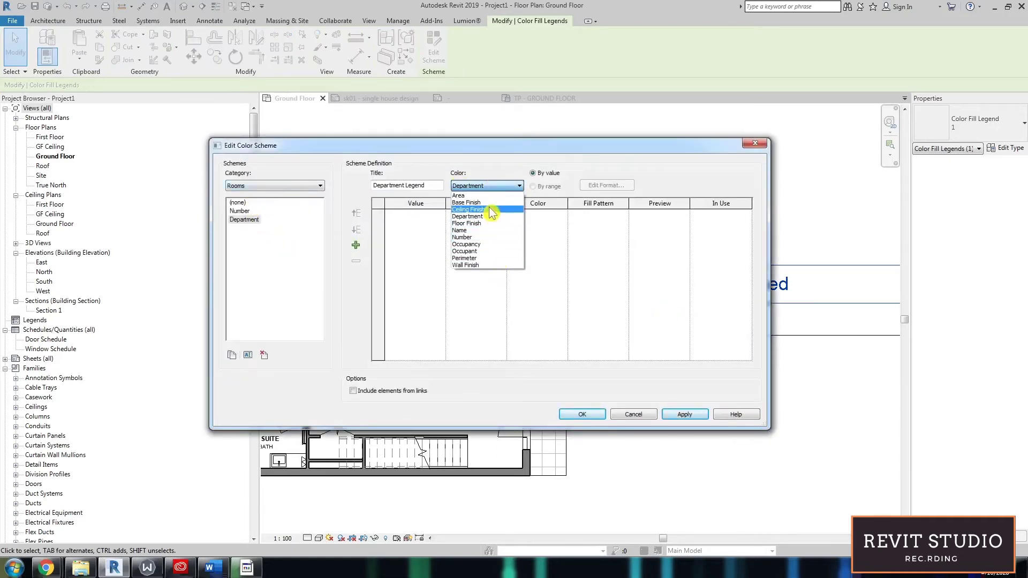
pyautogui.click(491, 231)
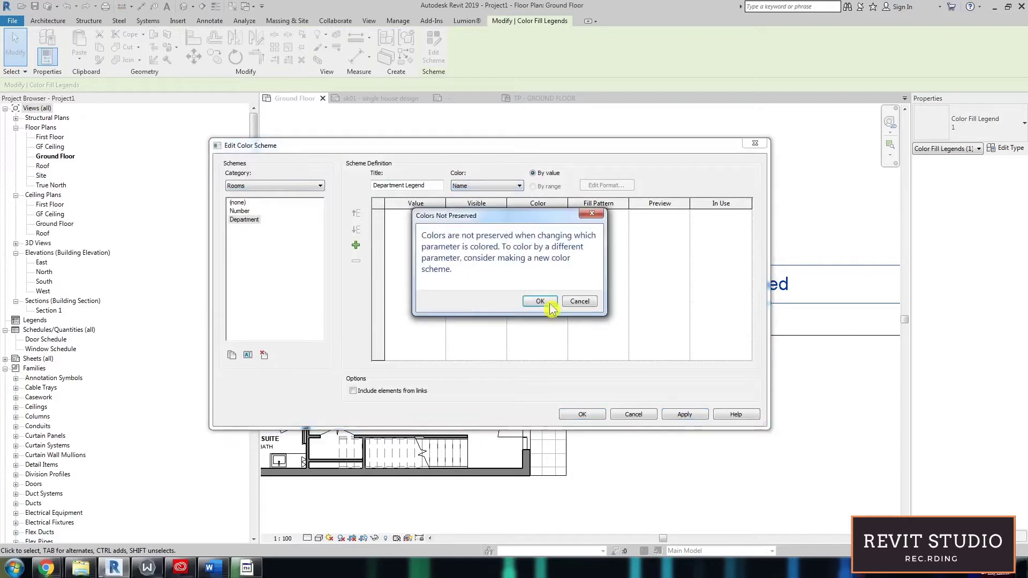
pyautogui.click(539, 300)
pyautogui.click(685, 415)
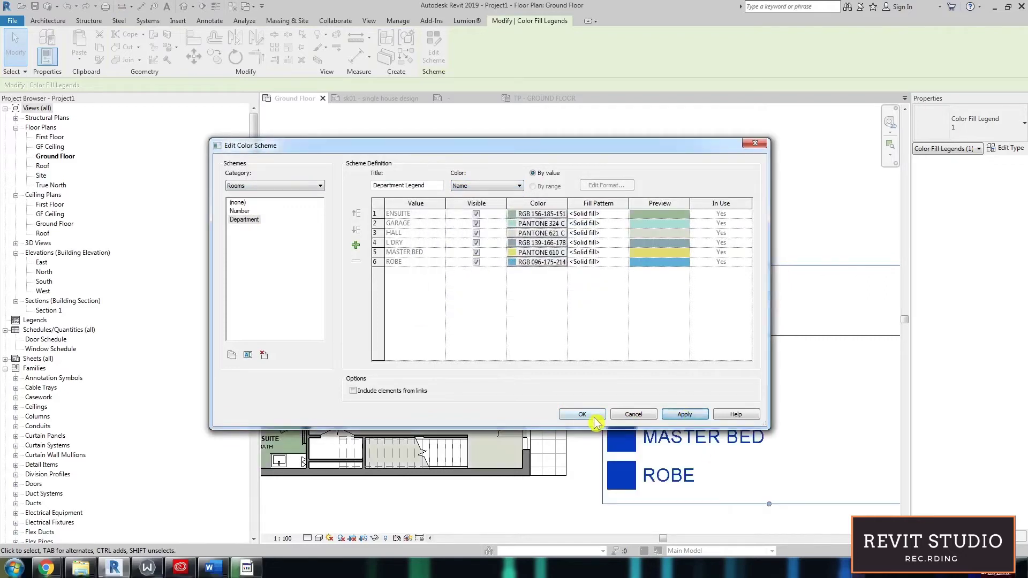
pyautogui.click(586, 415)
pyautogui.moveTo(526, 453); pyautogui.dragTo(572, 362, button='middle')
pyautogui.scroll(-1, 572, 362)
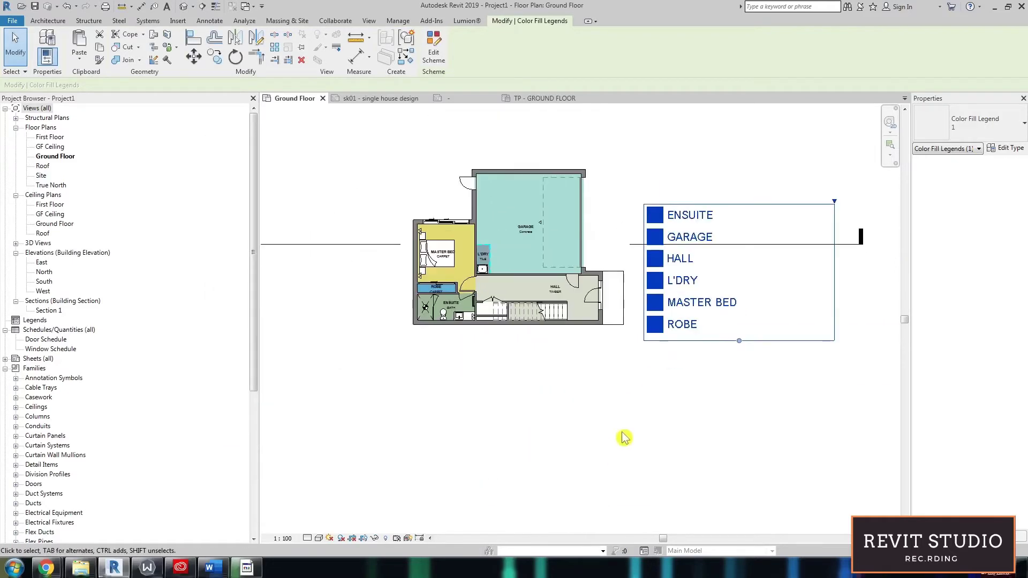
pyautogui.click(623, 438)
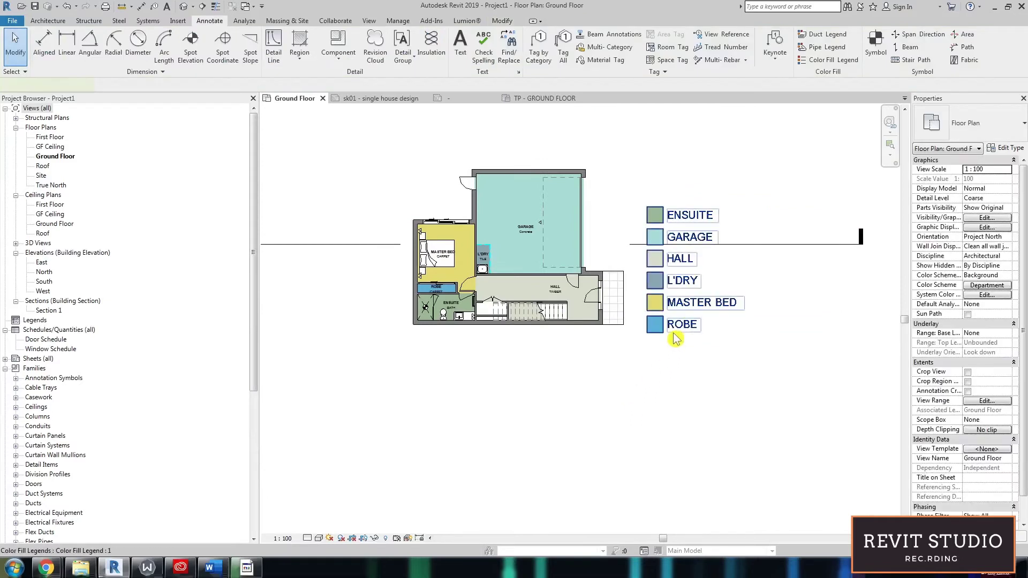
# Change the GARAGE color in the legend's scheme to pale yellow, RGB 255-255-221.
pyautogui.click(674, 329)
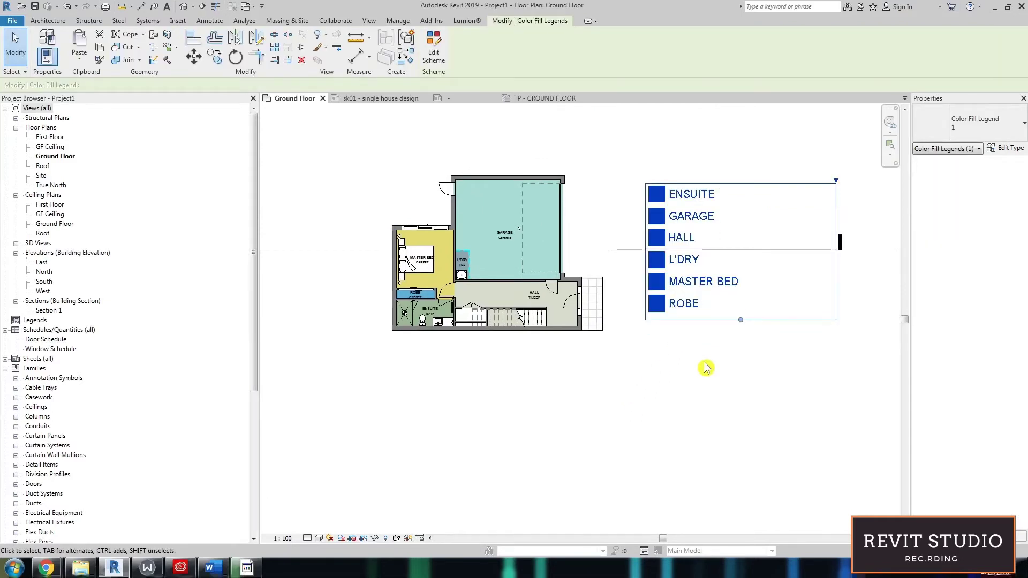
pyautogui.doubleClick(642, 283)
pyautogui.click(541, 234)
pyautogui.click(392, 221)
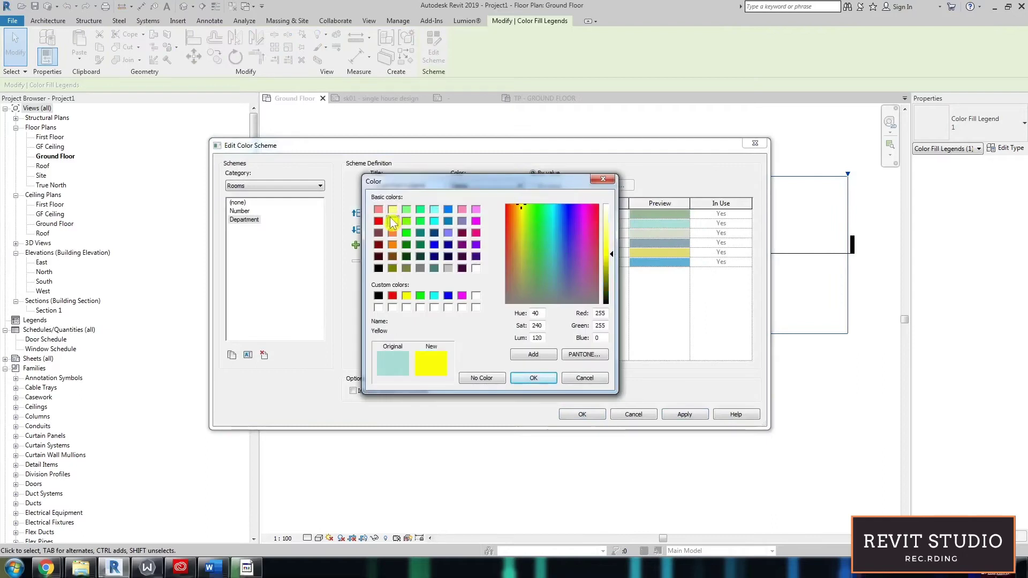
pyautogui.click(612, 231)
pyautogui.click(534, 378)
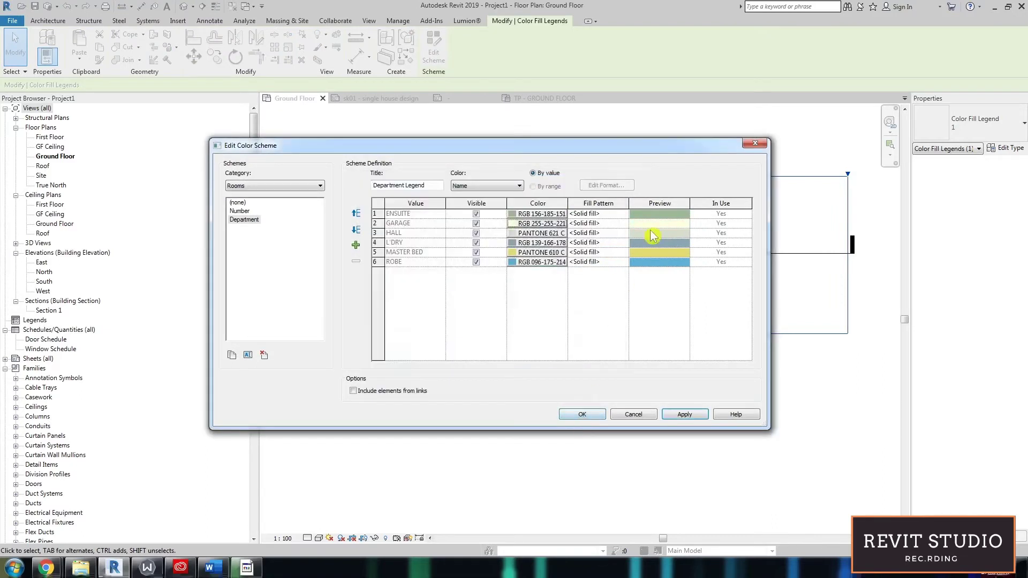
pyautogui.click(582, 414)
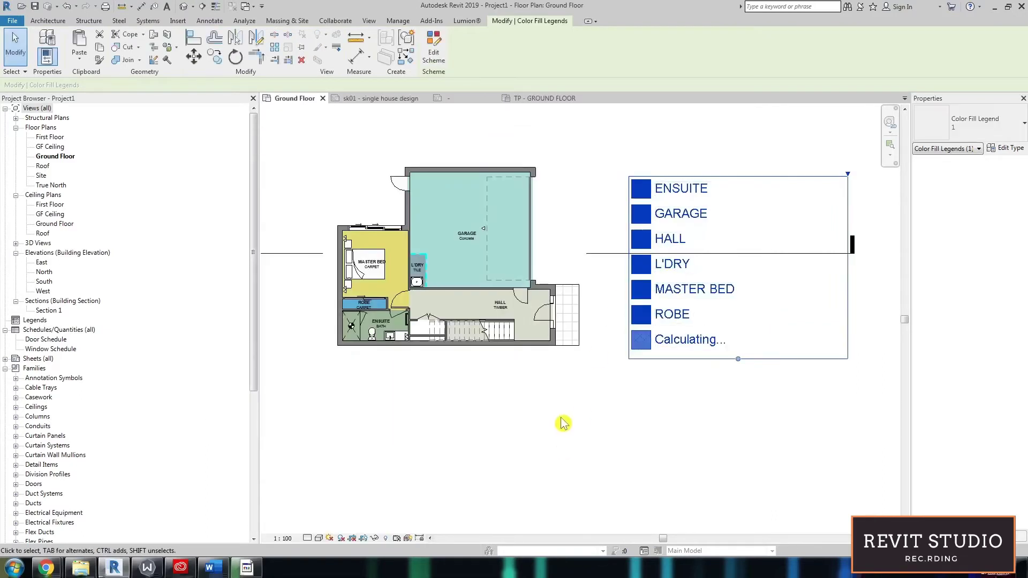
# Rename the Department color scheme to MARKETING PLANS.
pyautogui.doubleClick(649, 322)
pyautogui.click(244, 219)
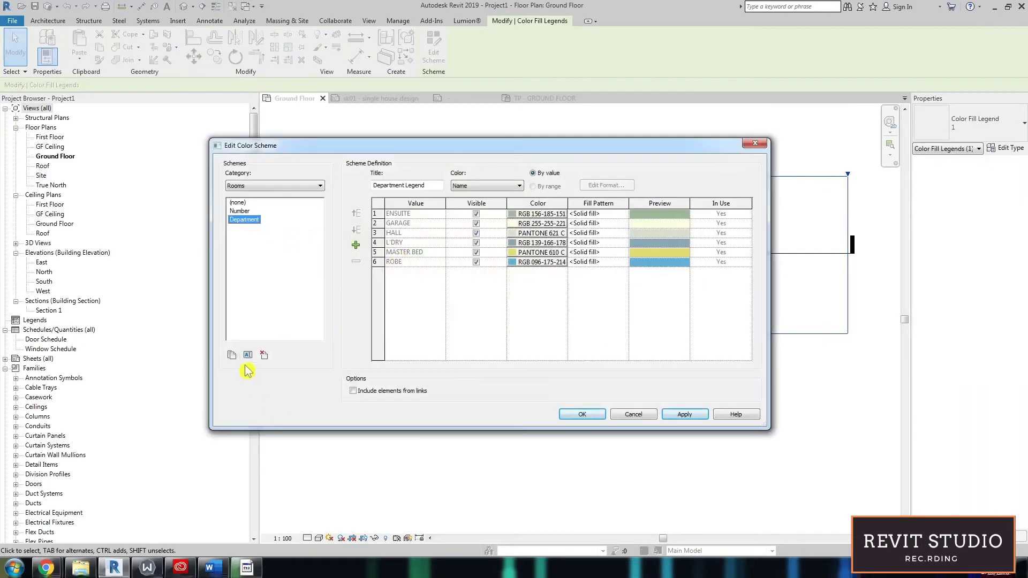
pyautogui.click(248, 355)
pyautogui.write('mA')
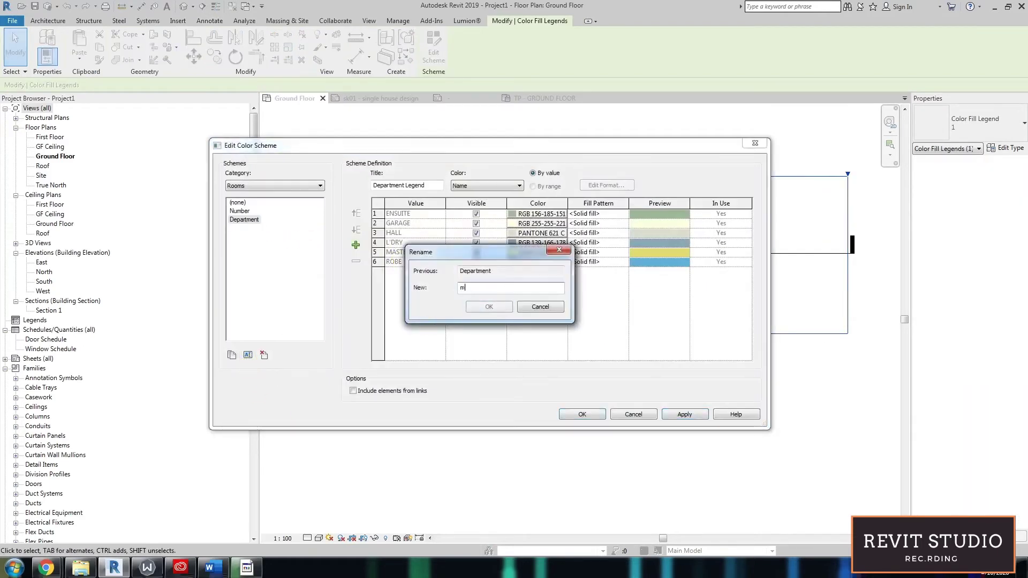
pyautogui.press('BackSpace')
pyautogui.press('BackSpace')
pyautogui.write('MARKETING PLANS')
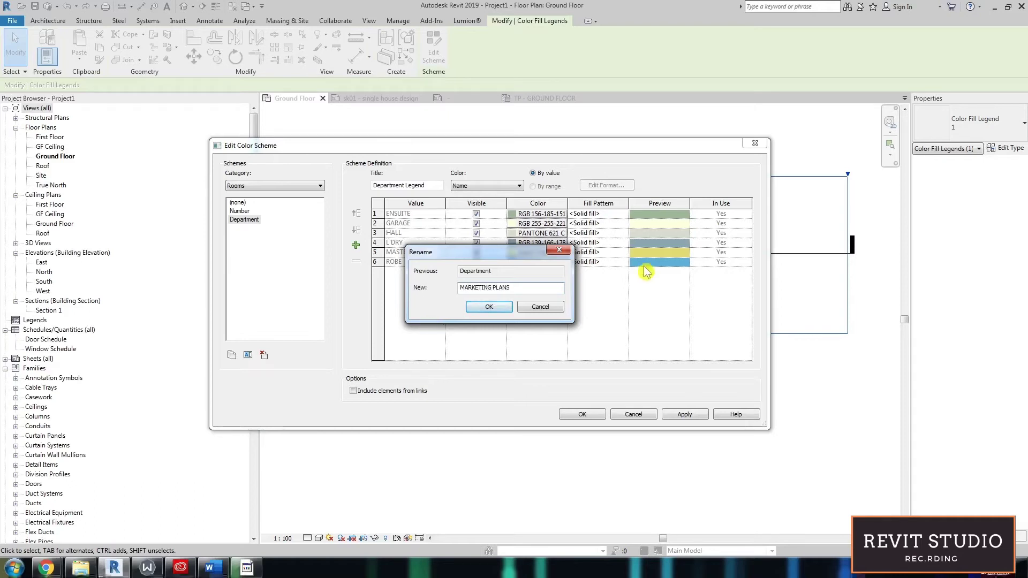
pyautogui.click(482, 309)
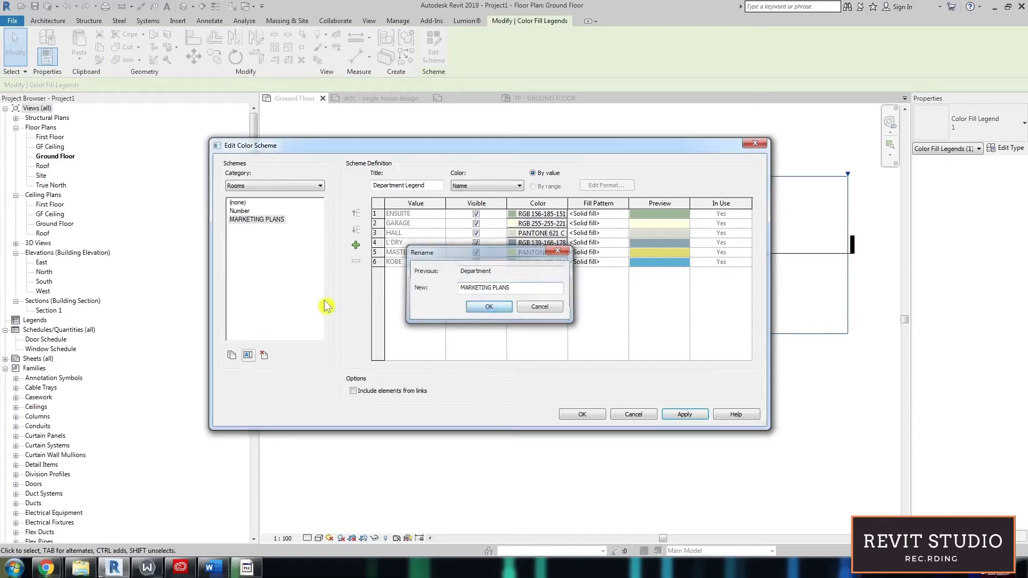
# Duplicate the MARKETING PLANS scheme as FOR DOCUMENT and set the copy to color by Floor Finish.
pyautogui.click(231, 355)
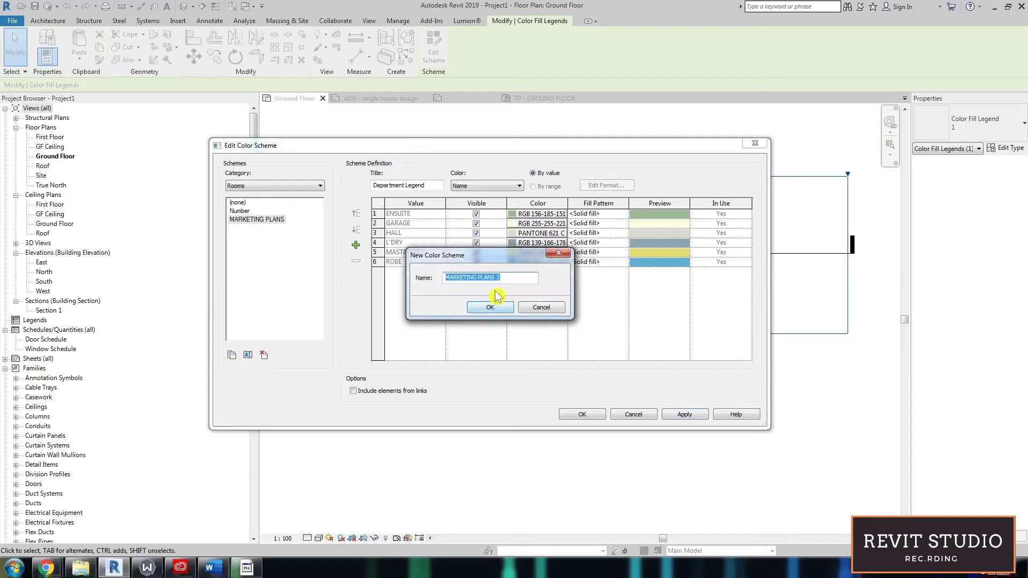
pyautogui.write('FO')
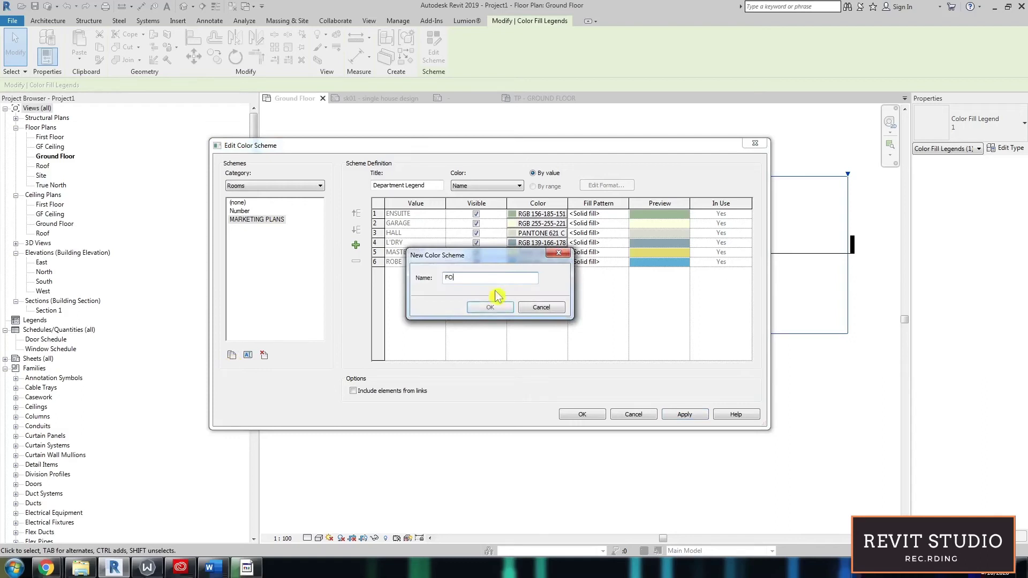
pyautogui.write('R DOCUMENT')
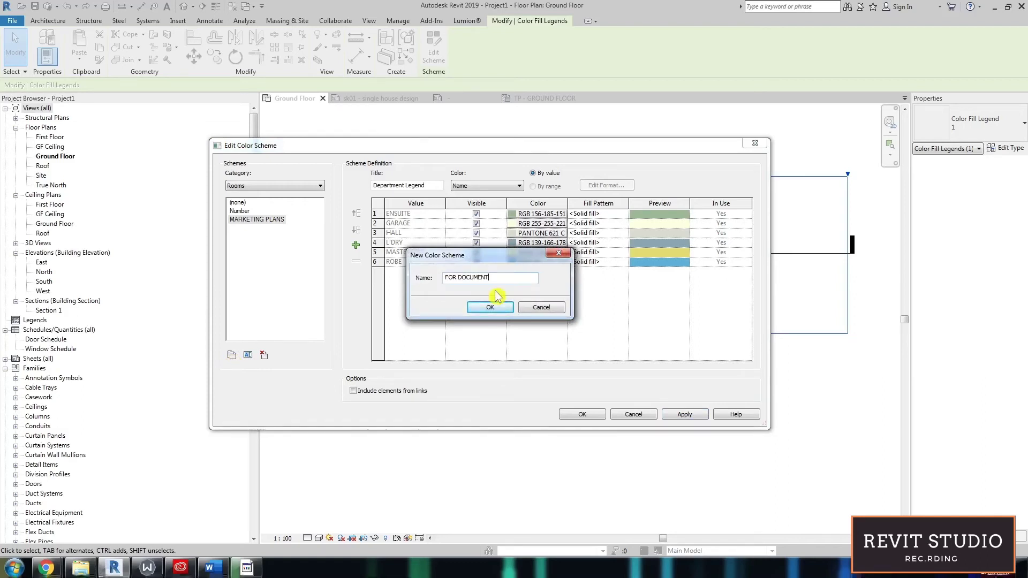
pyautogui.click(491, 308)
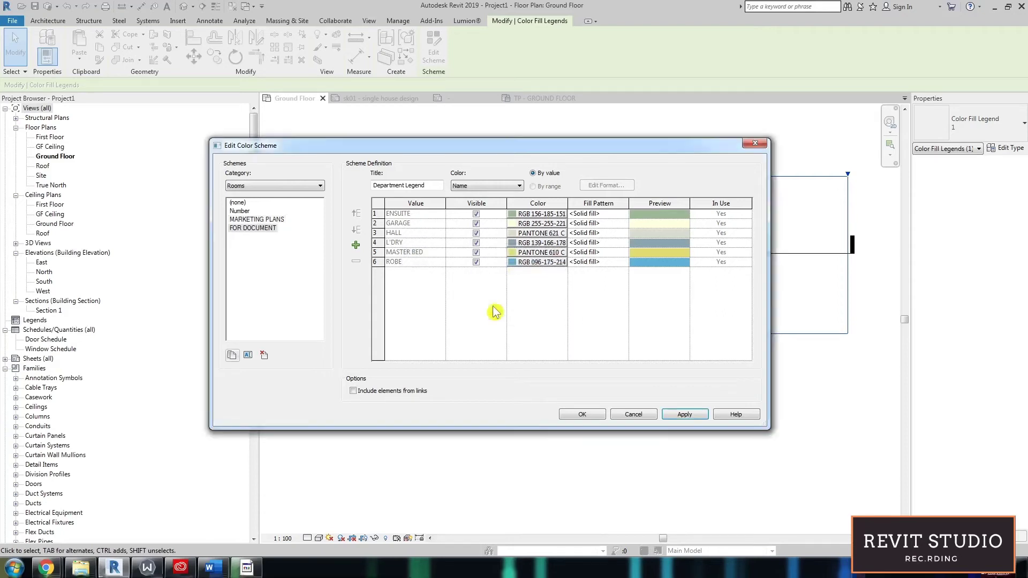
pyautogui.click(506, 185)
pyautogui.click(482, 228)
pyautogui.click(540, 302)
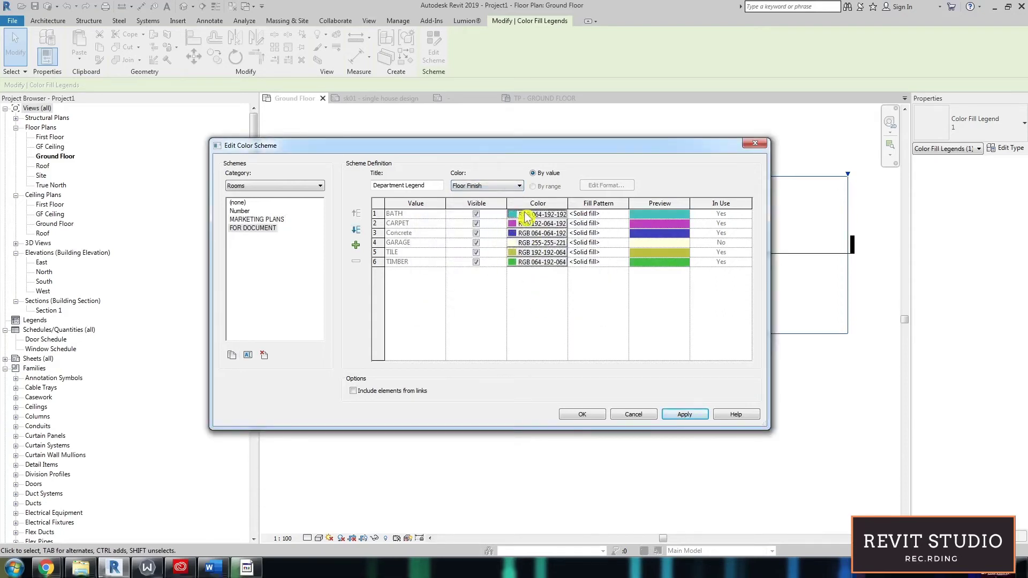
# Set the color of all six floor finish values in the FOR DOCUMENT scheme to gray, RGB 128-128-128.
pyautogui.click(527, 216)
pyautogui.click(420, 268)
pyautogui.click(533, 378)
pyautogui.click(538, 223)
pyautogui.click(420, 268)
pyautogui.click(533, 377)
pyautogui.click(537, 233)
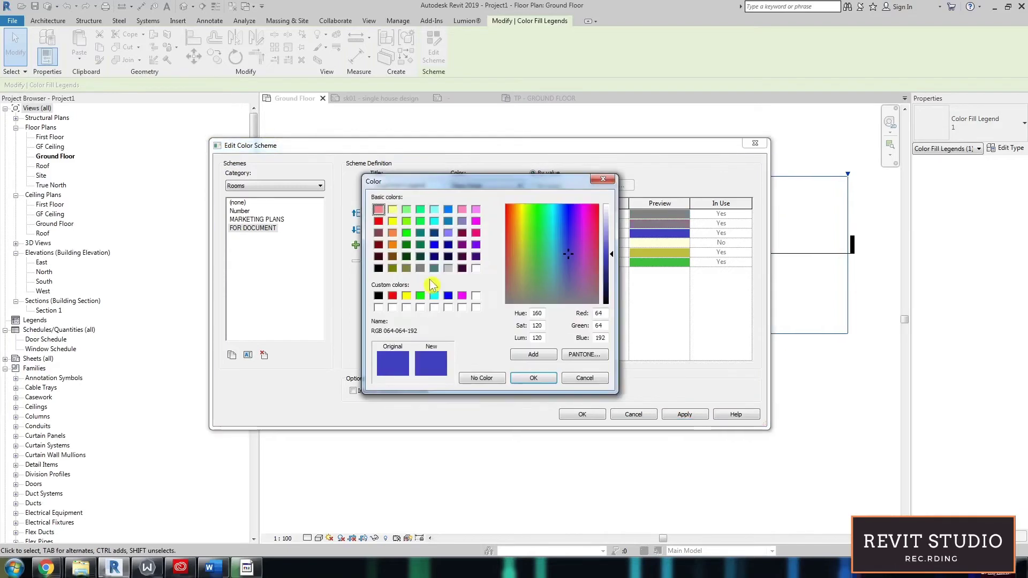
pyautogui.click(420, 268)
pyautogui.click(533, 378)
pyautogui.click(538, 242)
pyautogui.click(420, 268)
pyautogui.click(533, 377)
pyautogui.click(538, 252)
pyautogui.click(533, 378)
pyautogui.click(538, 262)
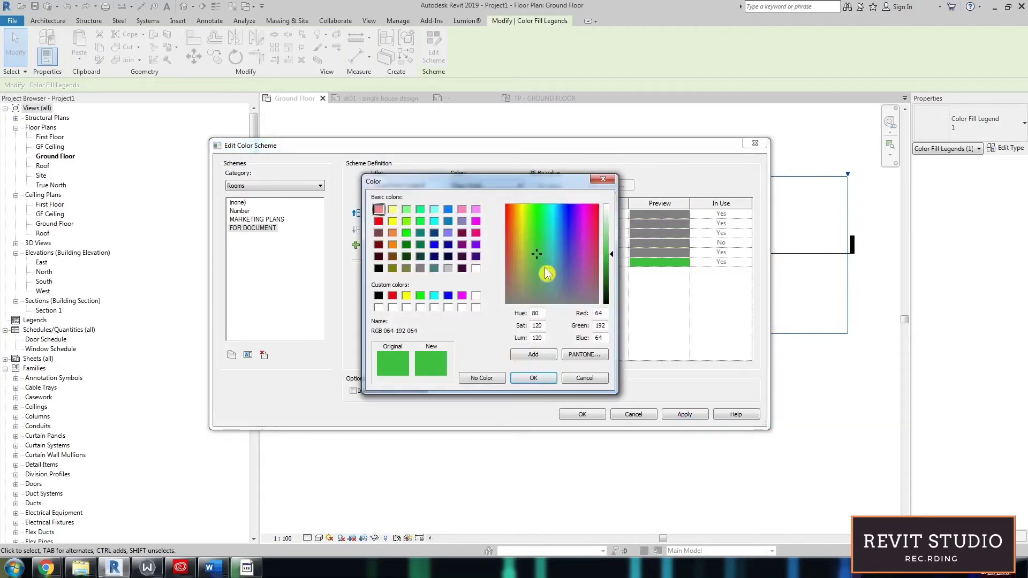
pyautogui.click(420, 269)
pyautogui.click(533, 378)
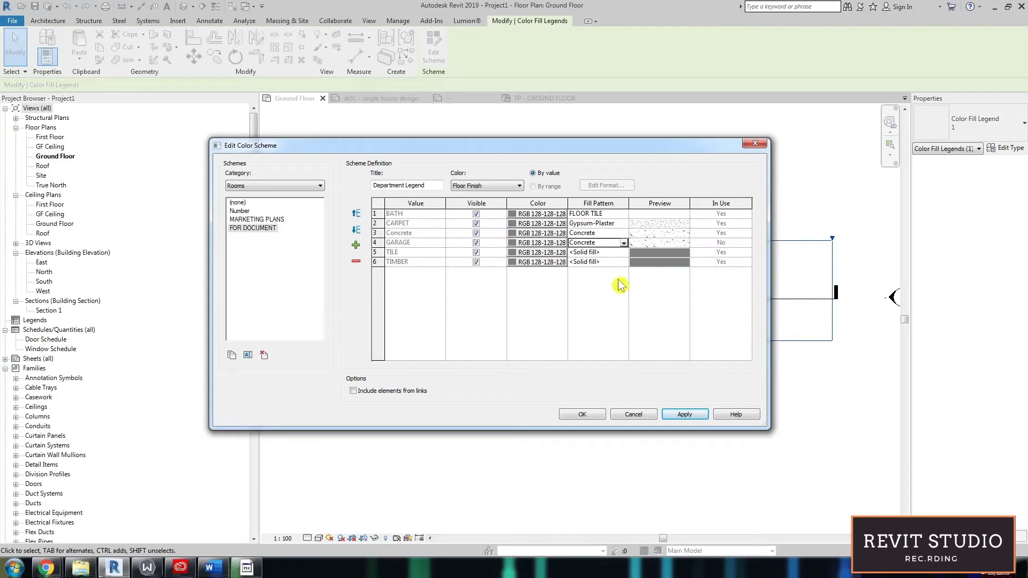
# Set the fill pattern to FLOOR TILE for TILE and to vertical lines for TIMBER, and apply the FOR DOCUMENT scheme.
pyautogui.click(621, 252)
pyautogui.click(622, 271)
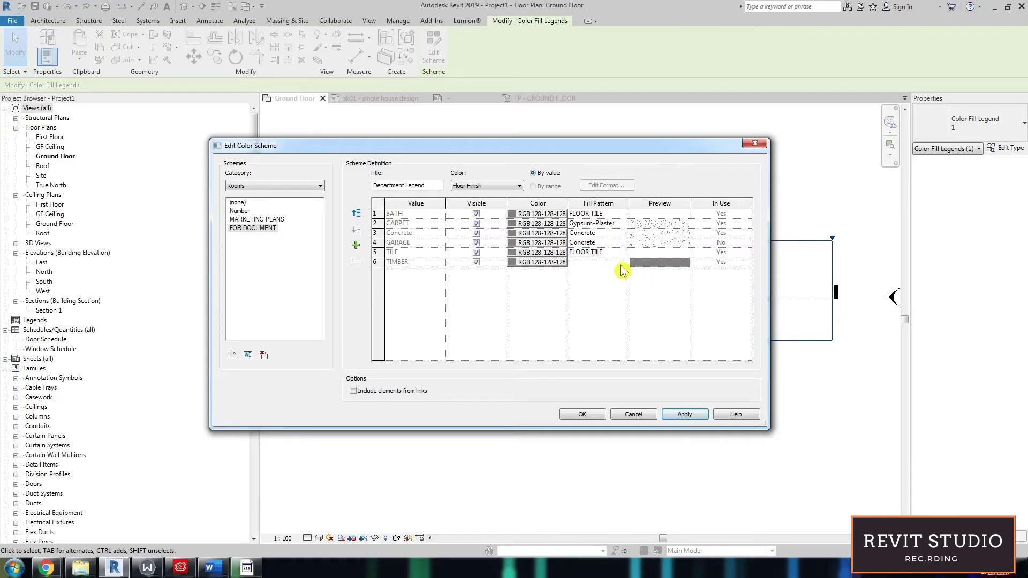
pyautogui.click(623, 263)
pyautogui.scroll(-10, 611, 294)
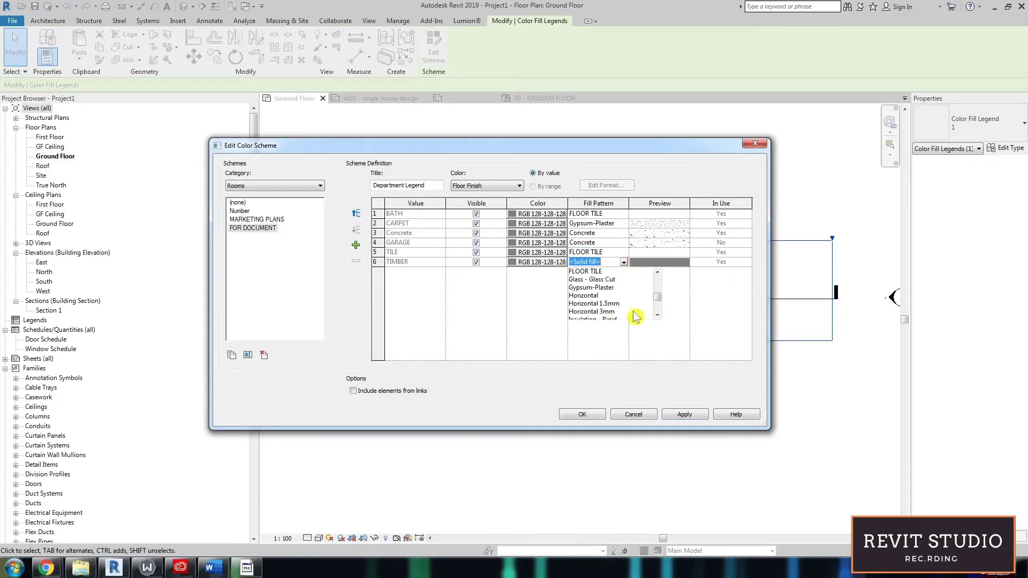
pyautogui.click(621, 309)
pyautogui.click(582, 415)
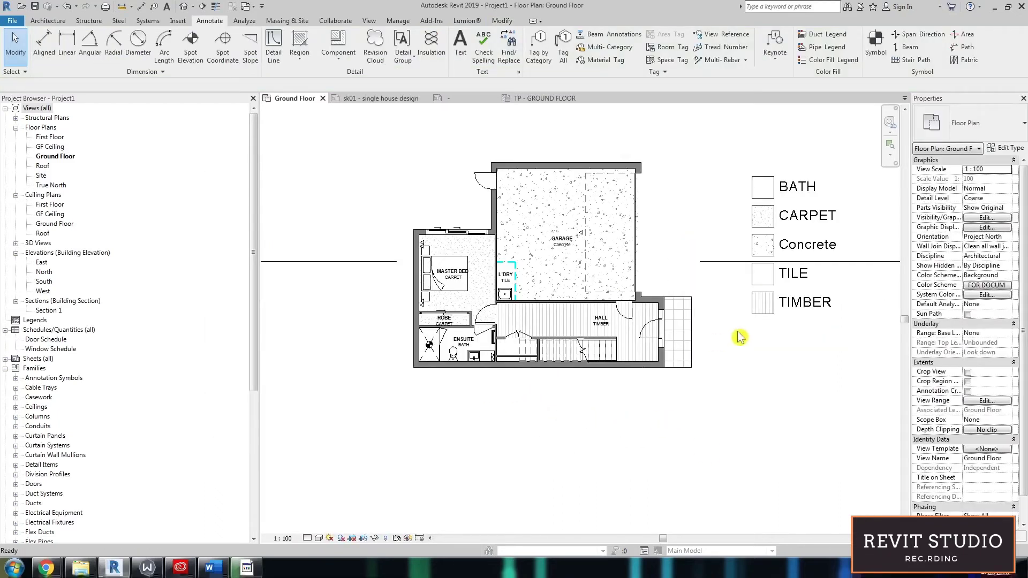
pyautogui.click(793, 305)
pyautogui.rightClick(793, 306)
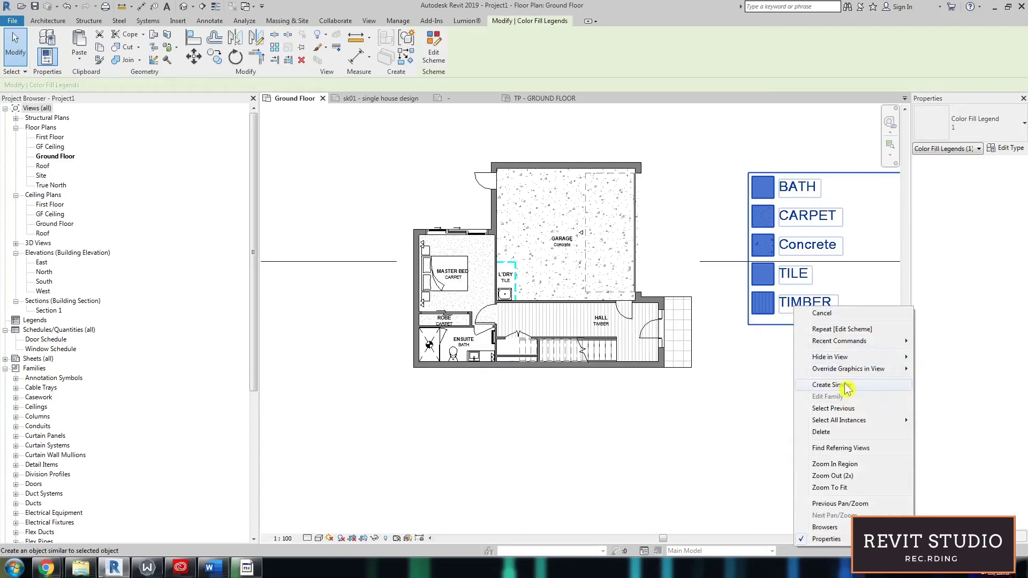
pyautogui.click(824, 385)
# Change the ensuite's floor finish in its room tag to TILE.
pyautogui.scroll(3, 464, 383)
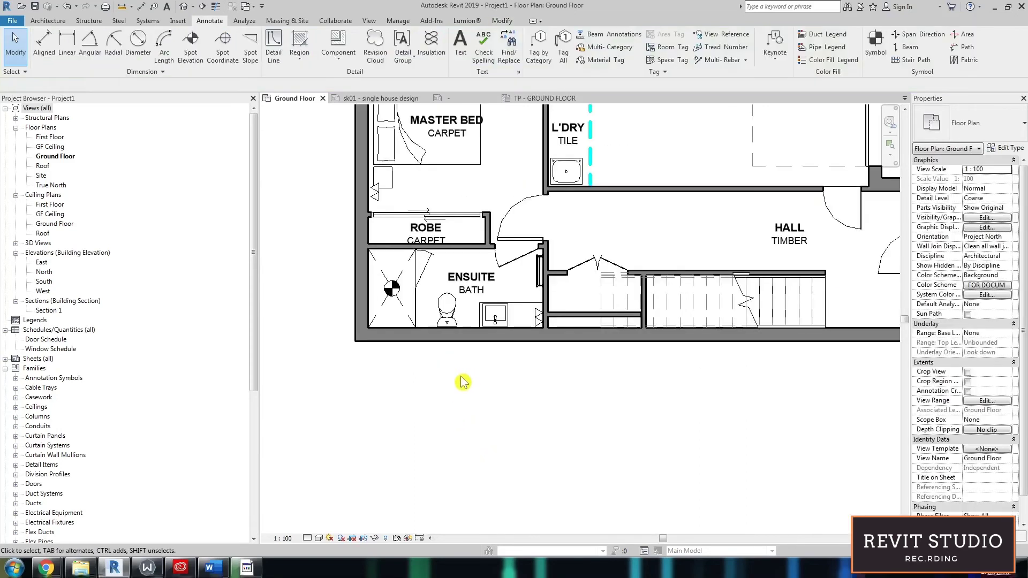
pyautogui.click(474, 302)
pyautogui.click(469, 289)
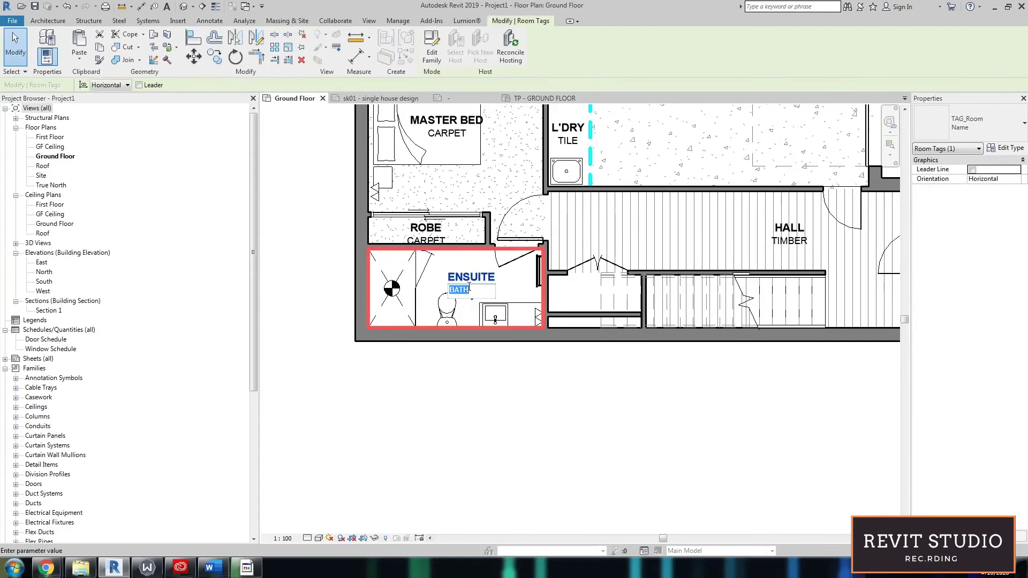
pyautogui.click(539, 436)
pyautogui.scroll(-3, 686, 418)
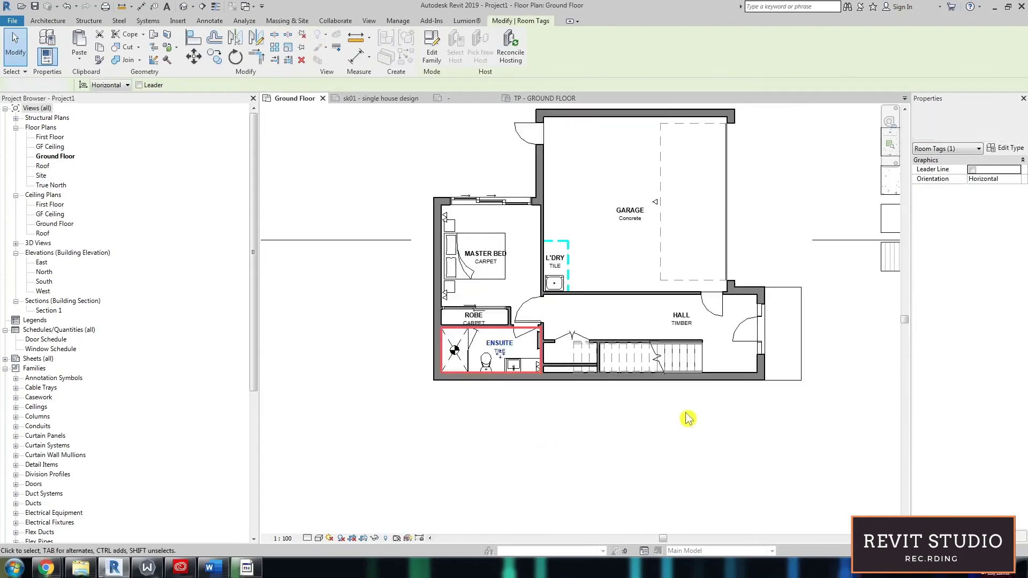
pyautogui.click(677, 426)
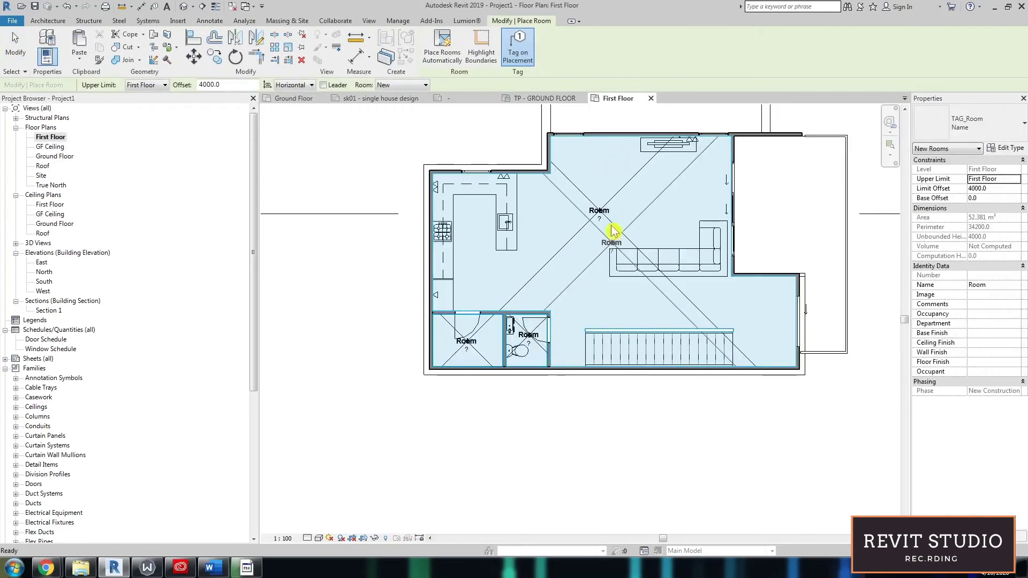
# Place a room in the large kitchen and living area of the first floor and name it OPEN LIVING.
pyautogui.click(599, 210)
pyautogui.press('Escape')
pyautogui.click(990, 284)
pyautogui.write('livin')
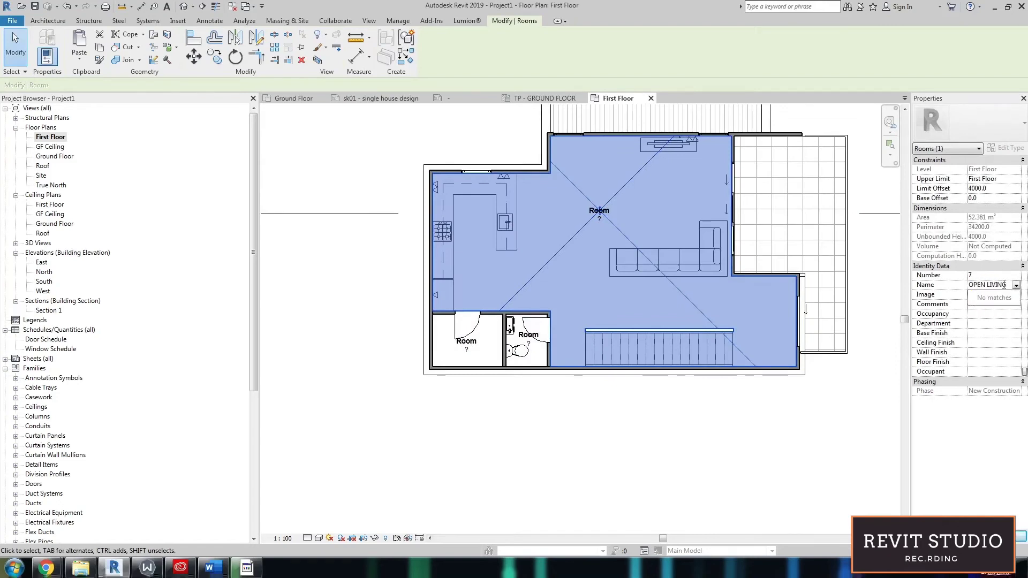
pyautogui.press('Return')
pyautogui.click(600, 218)
# Name the two small rooms WC and WIP, with floor finish TILE for WC and TIMBER for WIP and OPEN LIVING.
pyautogui.scroll(1, 532, 319)
pyautogui.doubleClick(535, 354)
pyautogui.write('P')
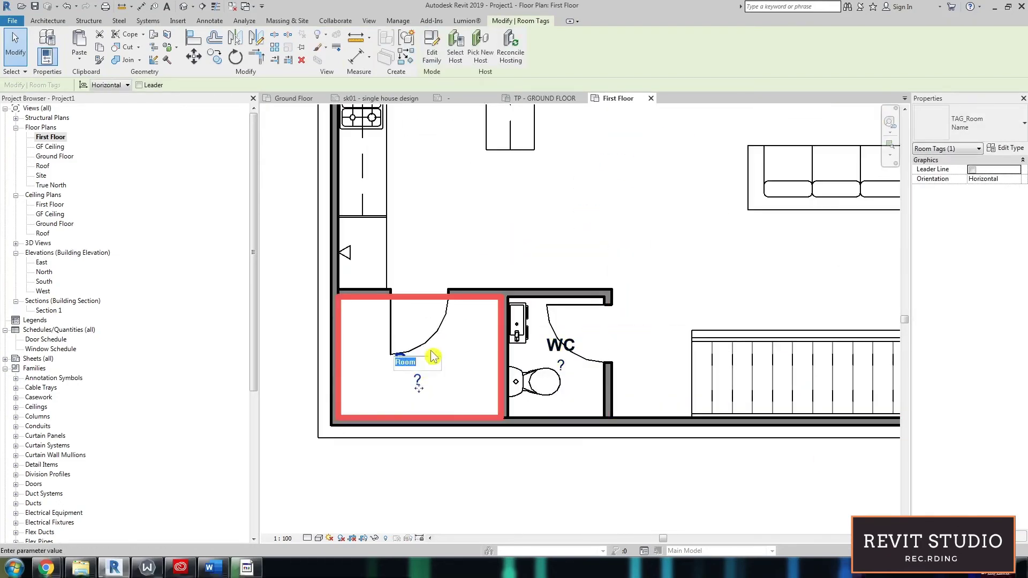
pyautogui.write('WIP')
pyautogui.press('Return')
pyautogui.scroll(-2, 424, 371)
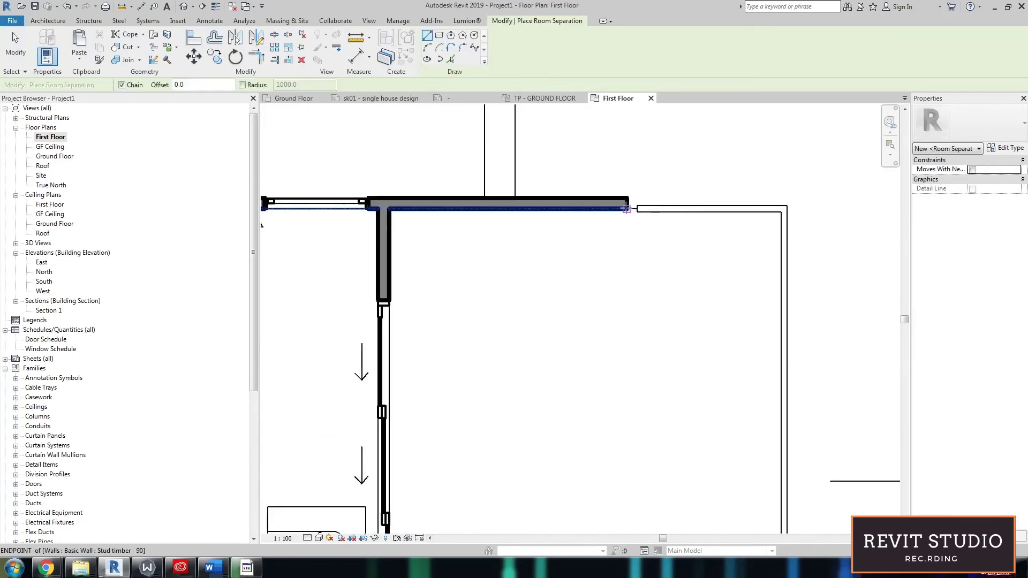
# Enclose the balcony with room separation lines and place a room there named BALCONY with floor finish TILE.
pyautogui.click(785, 147)
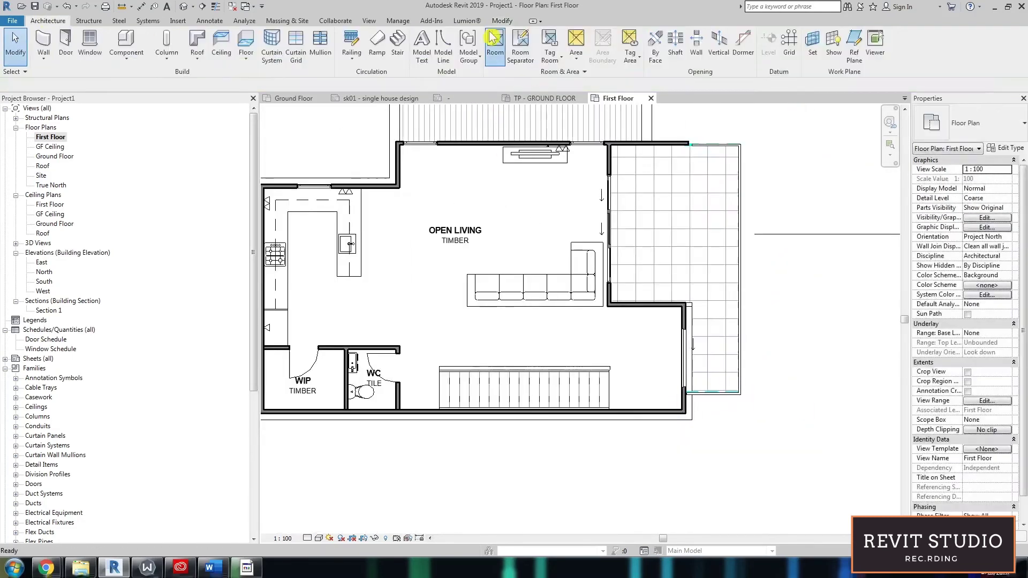
pyautogui.press('r')
pyautogui.press('m')
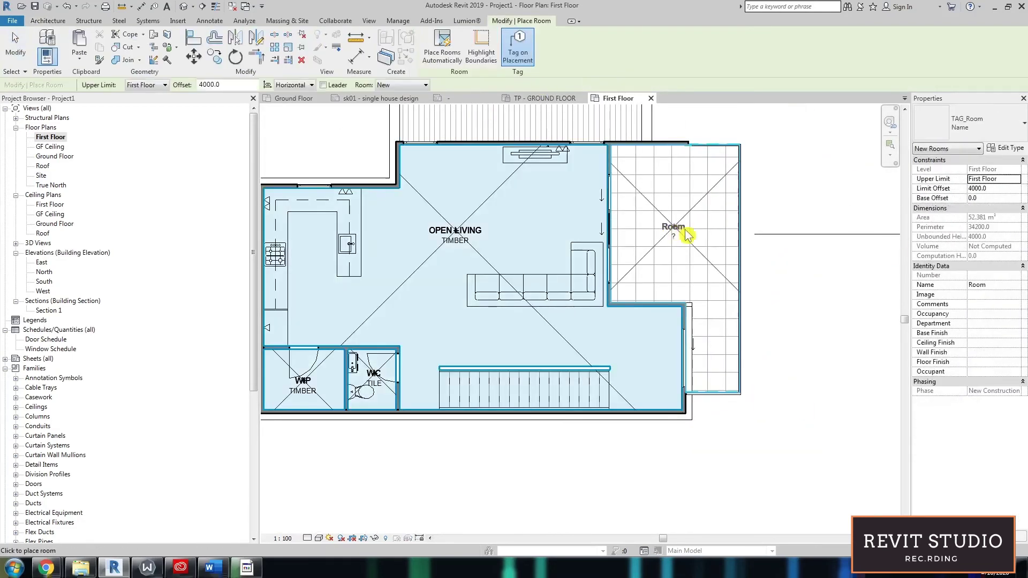
pyautogui.write('b')
pyautogui.write('a')
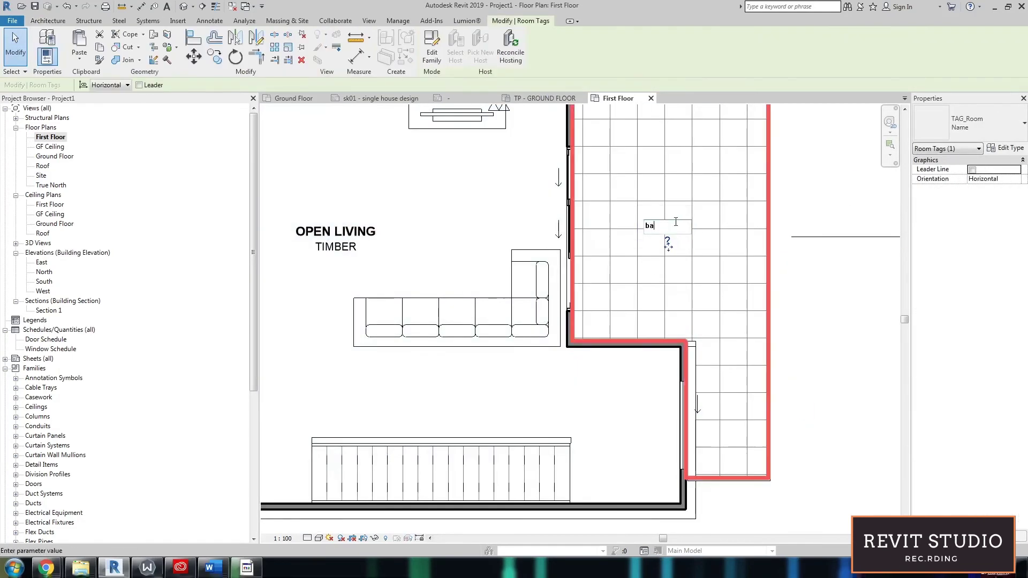
pyautogui.press('BackSpace')
pyautogui.press('BackSpace')
pyautogui.write('BALCONY')
pyautogui.press('Return')
pyautogui.click(668, 241)
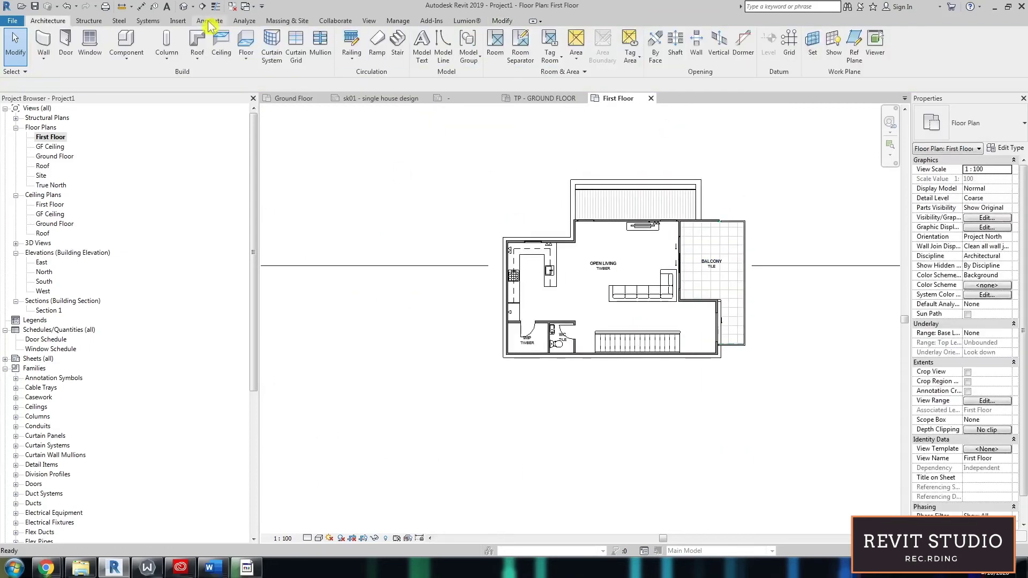
# Place a color fill legend beside the first floor plan, using space type Rooms and the FOR DOCUMENT color scheme.
pyautogui.click(210, 21)
pyautogui.click(817, 61)
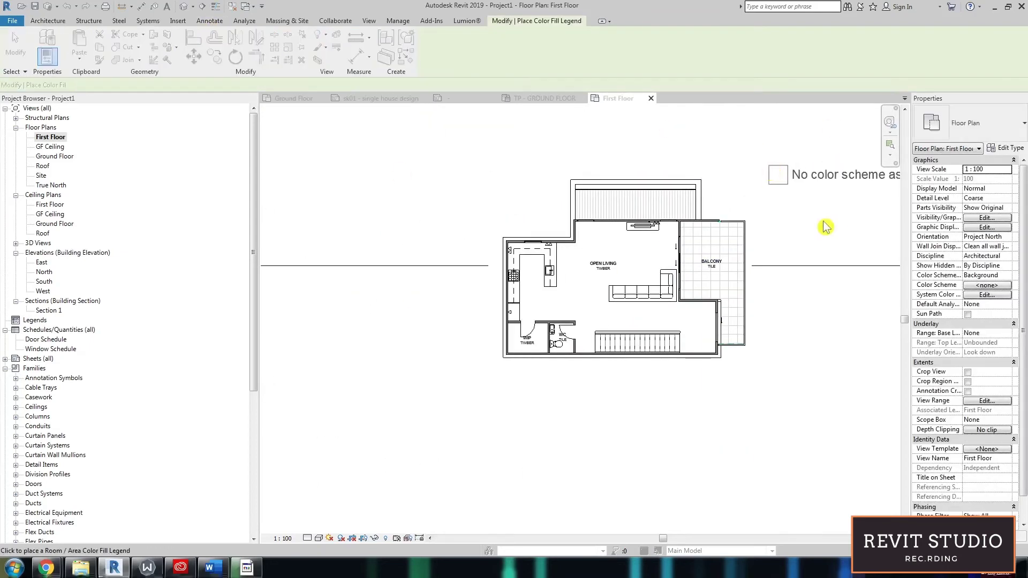
pyautogui.click(757, 225)
pyautogui.click(513, 280)
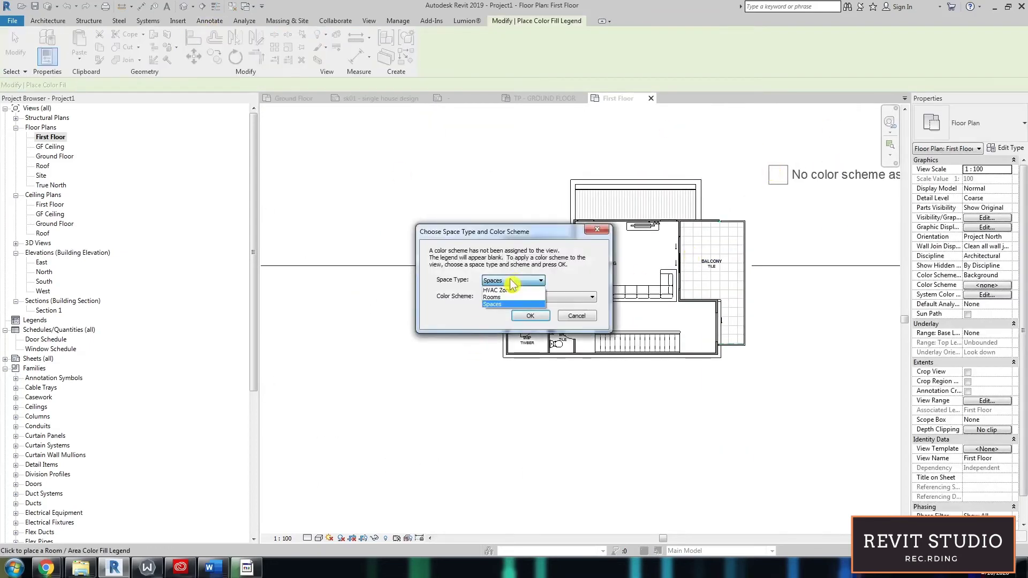
pyautogui.click(513, 288)
pyautogui.click(518, 297)
pyautogui.click(518, 303)
pyautogui.click(519, 297)
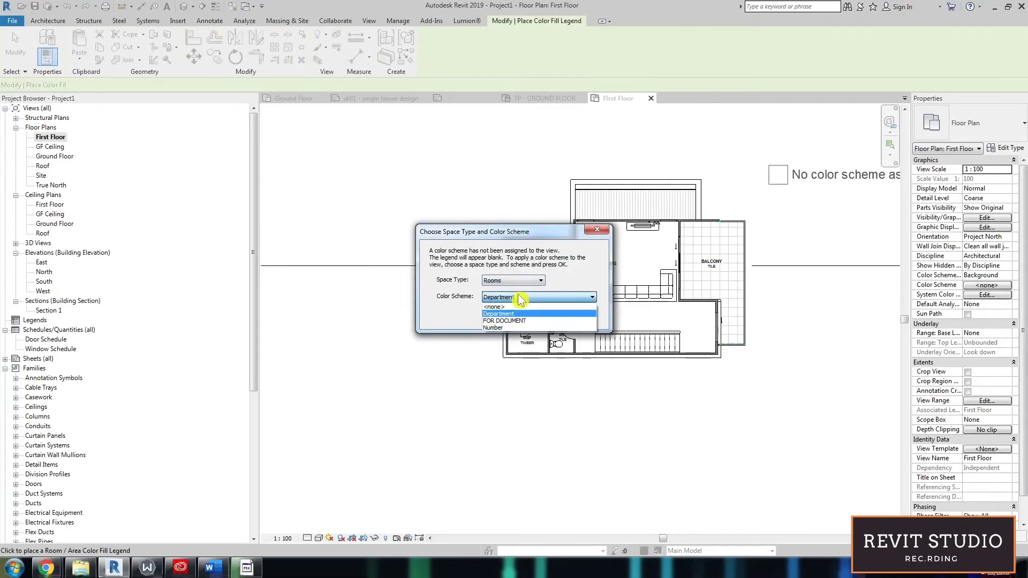
pyautogui.click(513, 321)
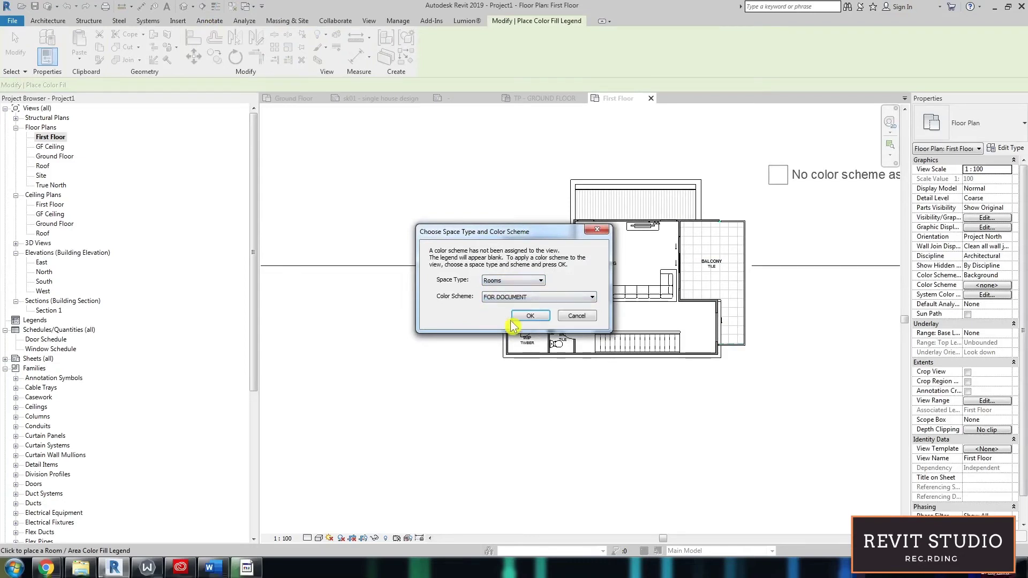
pyautogui.click(529, 316)
pyautogui.scroll(2, 666, 448)
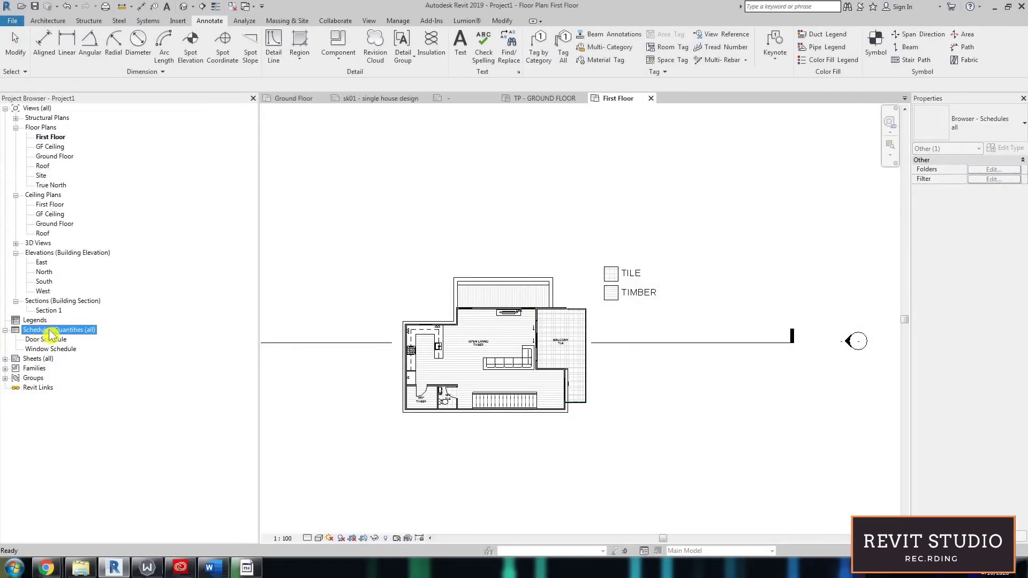
# Start a new schedule for the Rooms category.
pyautogui.rightClick(49, 330)
pyautogui.click(78, 338)
pyautogui.write('ro')
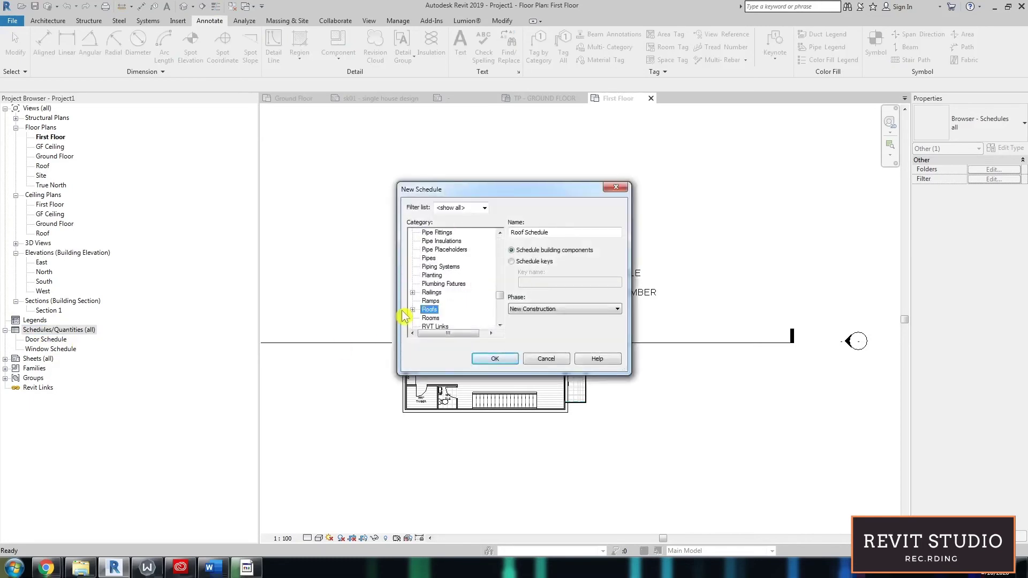
pyautogui.click(436, 320)
pyautogui.click(495, 358)
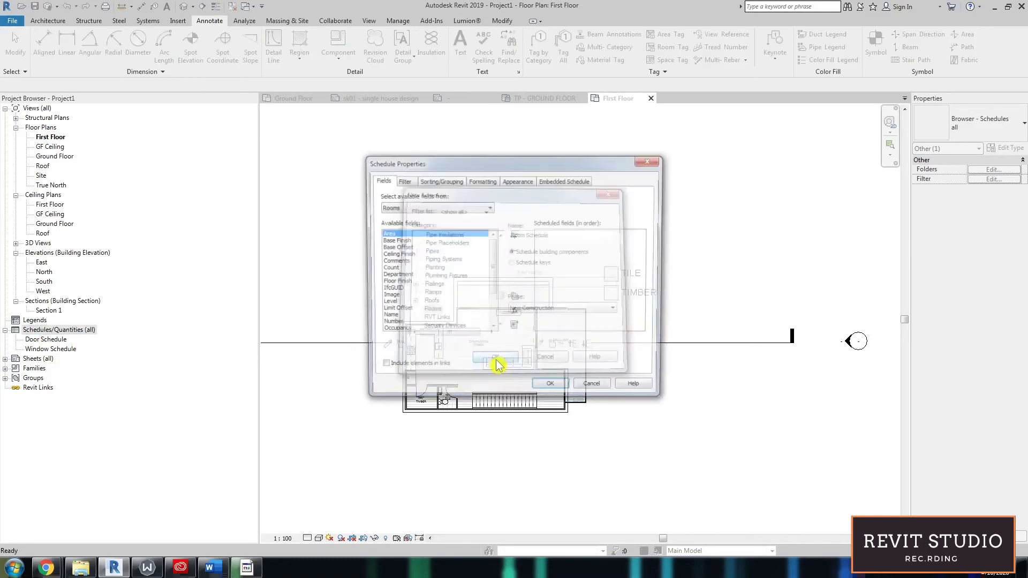
# Add the Name, Area and Floor Finish fields to the room schedule.
pyautogui.click(393, 303)
pyautogui.click(391, 318)
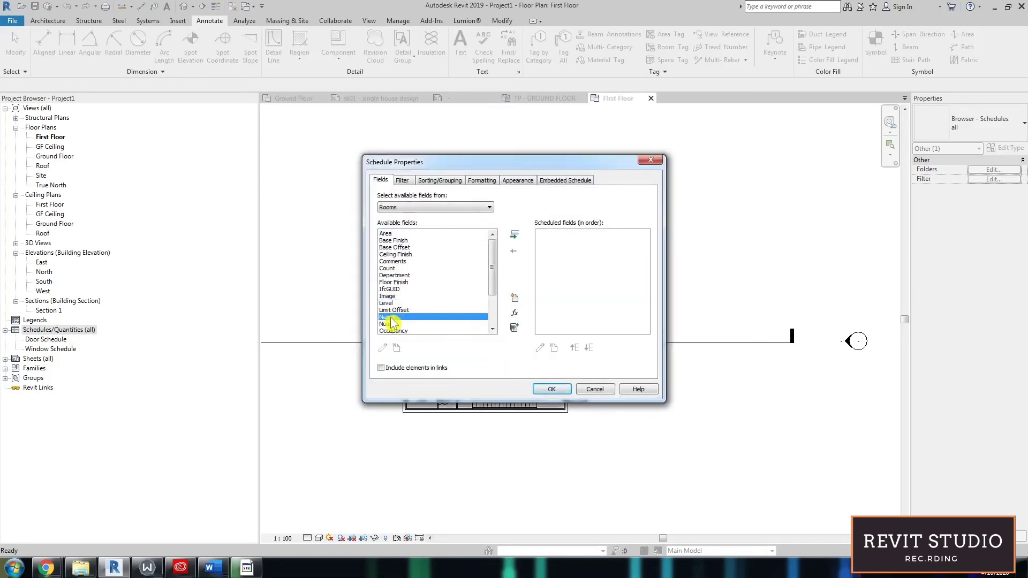
pyautogui.click(514, 234)
pyautogui.moveTo(492, 262)
pyautogui.mouseDown()
pyautogui.moveTo(500, 298)
pyautogui.moveTo(499, 274)
pyautogui.mouseUp()
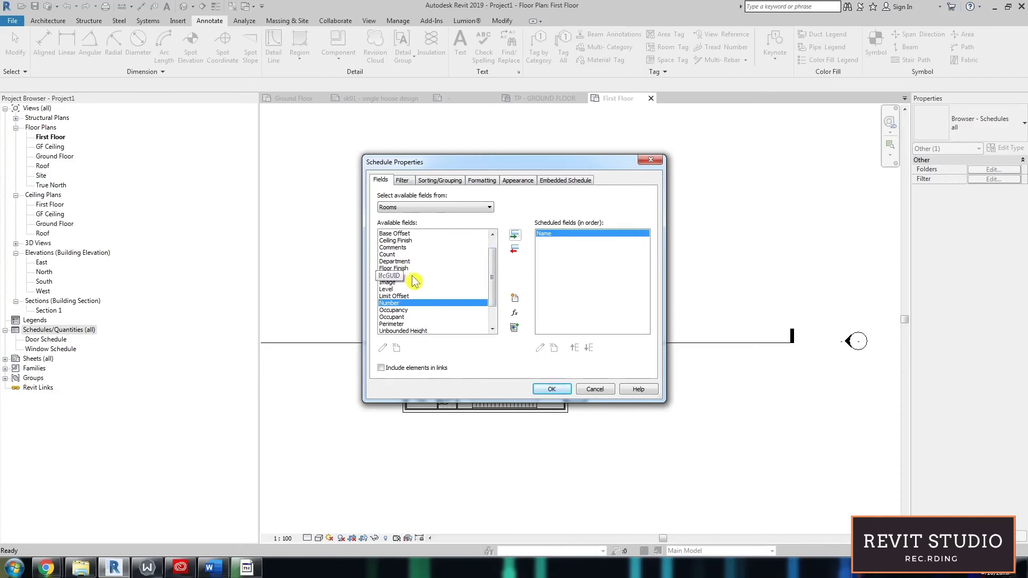
pyautogui.moveTo(493, 272); pyautogui.dragTo(491, 219)
pyautogui.doubleClick(429, 234)
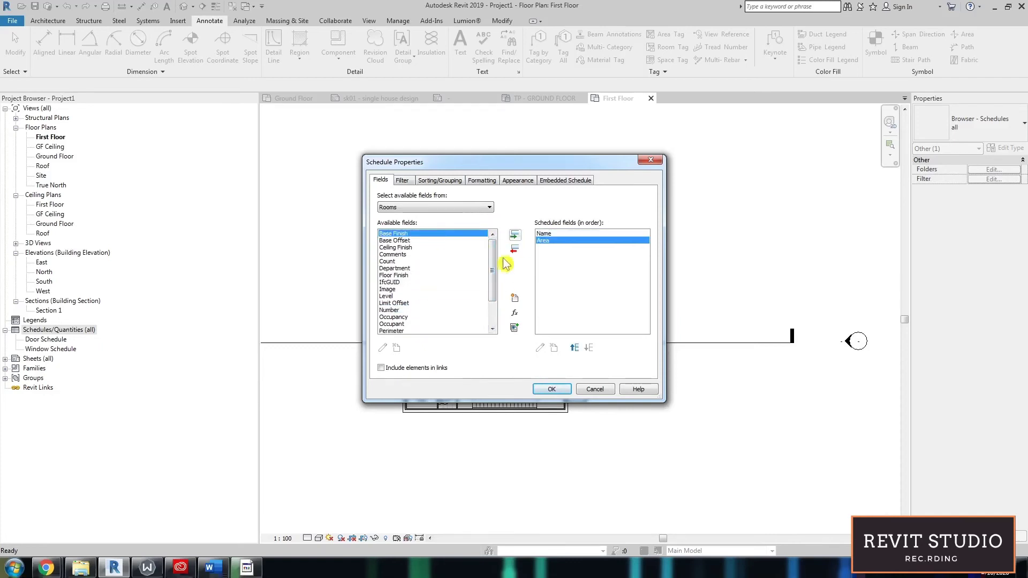
pyautogui.moveTo(494, 267); pyautogui.dragTo(496, 296)
pyautogui.click(394, 240)
pyautogui.click(515, 236)
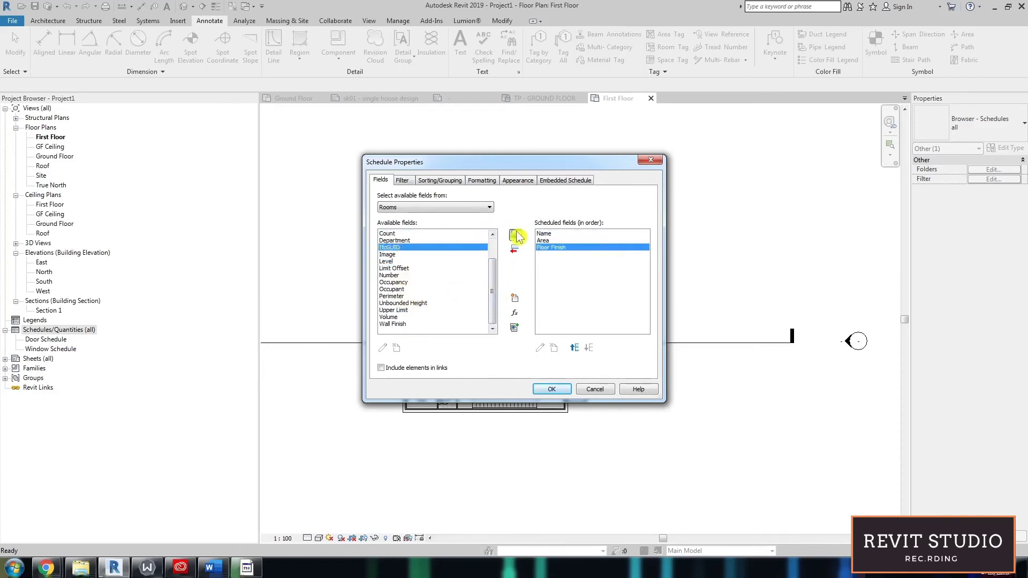
# Reorder the scheduled fields so Floor Finish comes before Area, and create the room schedule.
pyautogui.click(544, 239)
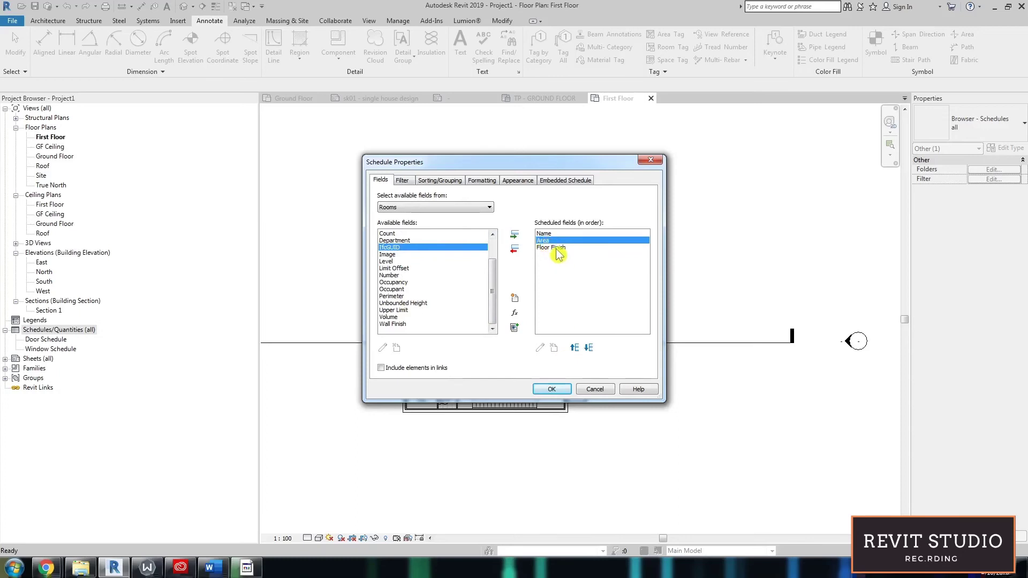
pyautogui.click(555, 248)
pyautogui.click(575, 349)
pyautogui.click(561, 387)
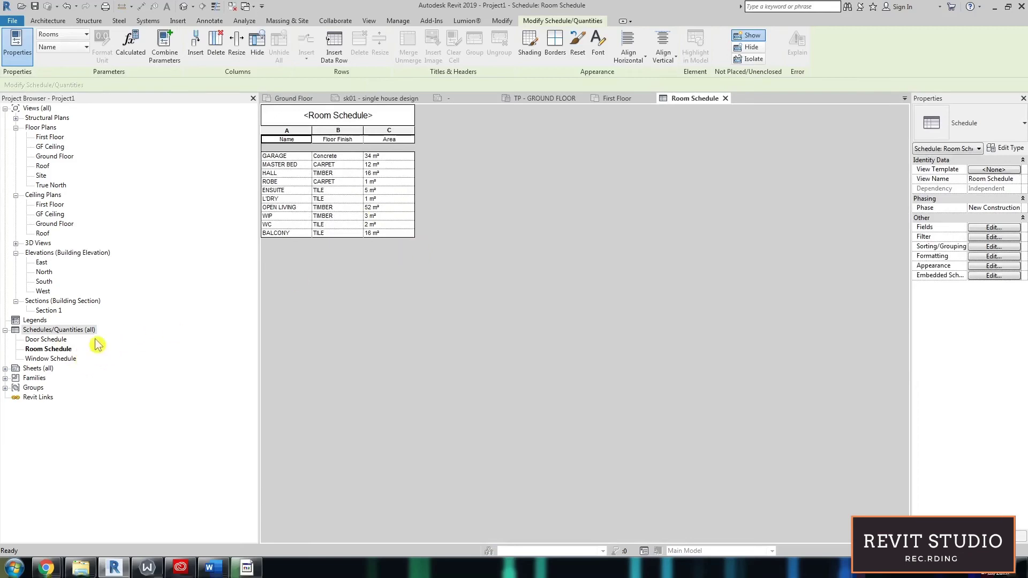
# Add the Level field to the room schedule and make it the first column.
pyautogui.click(989, 228)
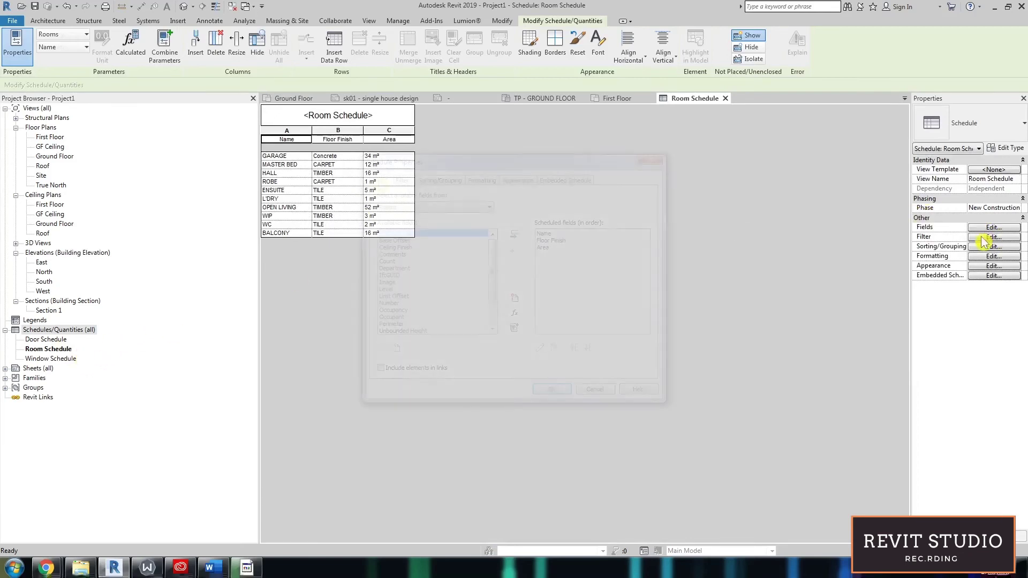
pyautogui.click(393, 289)
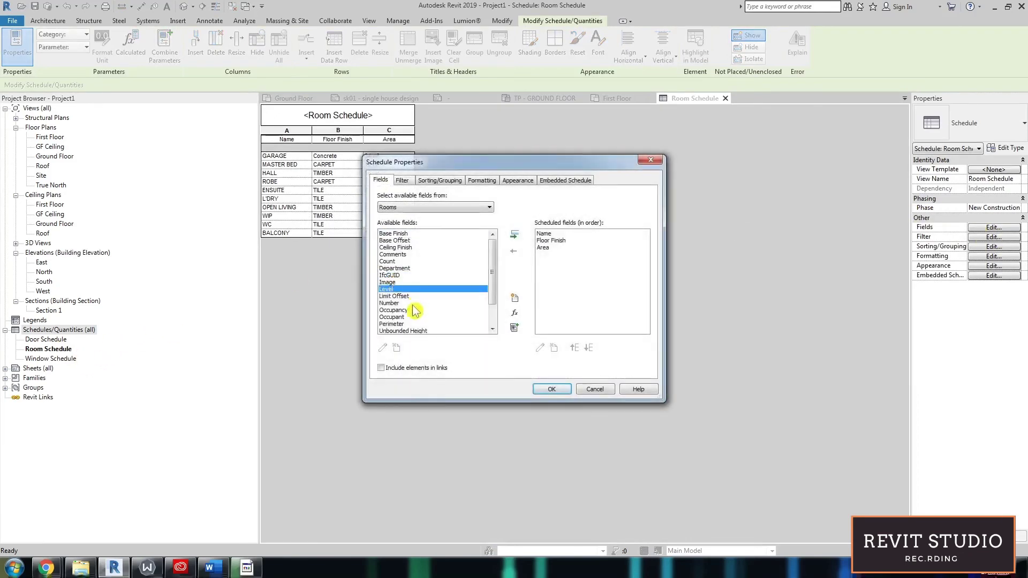
pyautogui.click(514, 234)
pyautogui.click(573, 347)
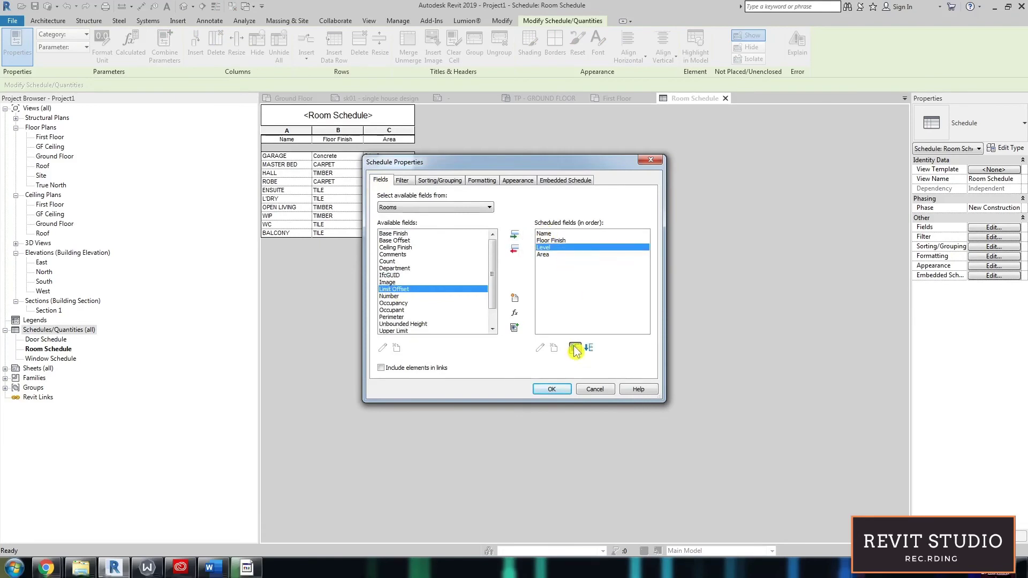
pyautogui.click(574, 347)
pyautogui.click(574, 348)
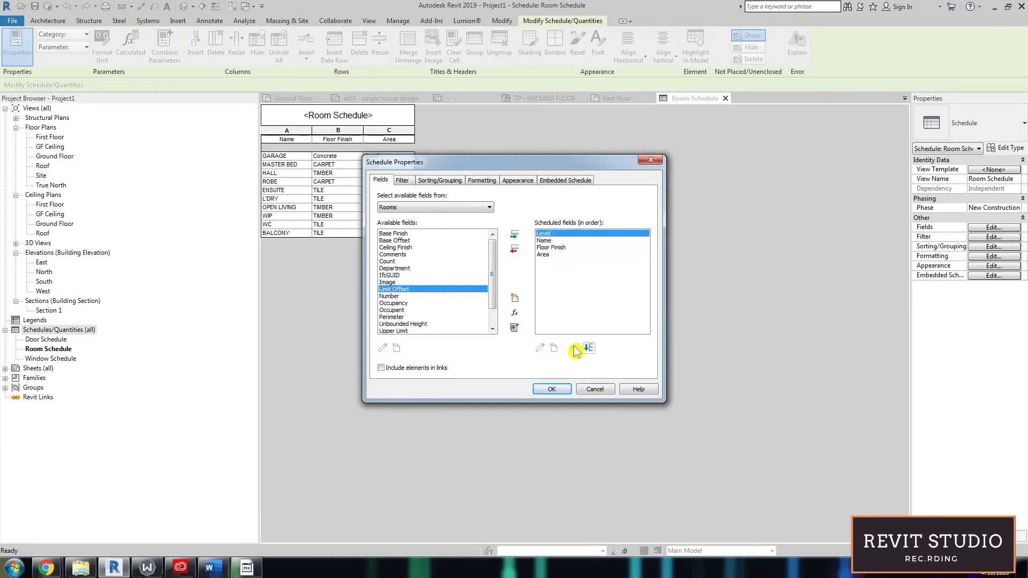
pyautogui.click(550, 391)
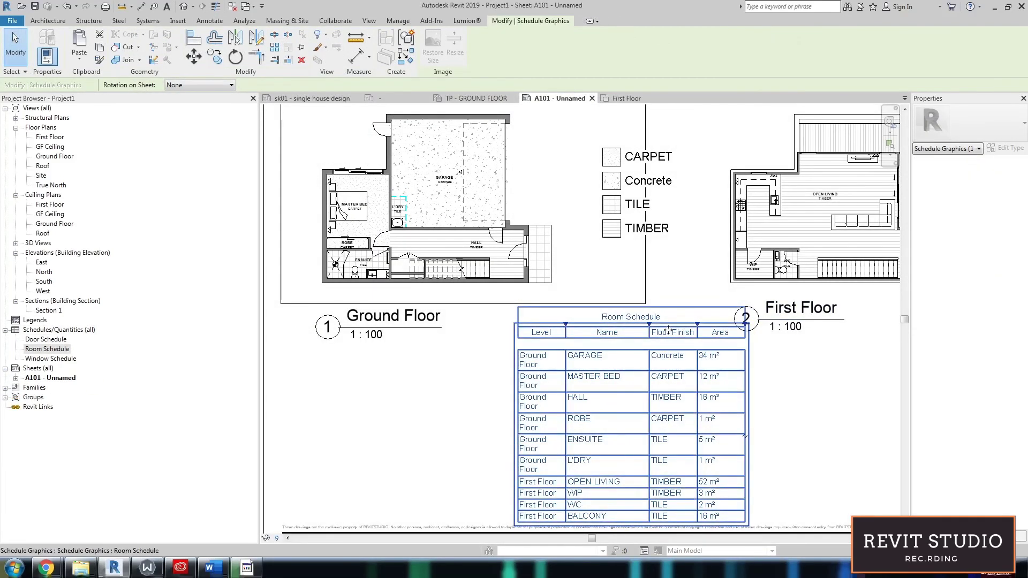
# Widen the Level column of the room schedule on sheet A101 to fit each level name on one line.
pyautogui.scroll(-3, 589, 342)
pyautogui.scroll(3, 550, 465)
pyautogui.moveTo(594, 231); pyautogui.dragTo(616, 231)
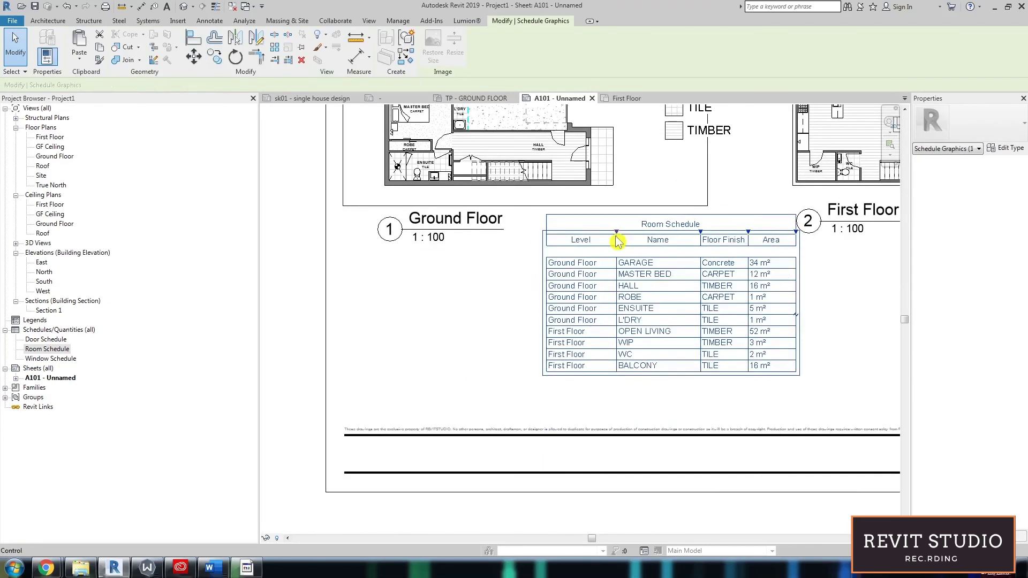
pyautogui.scroll(-2, 701, 318)
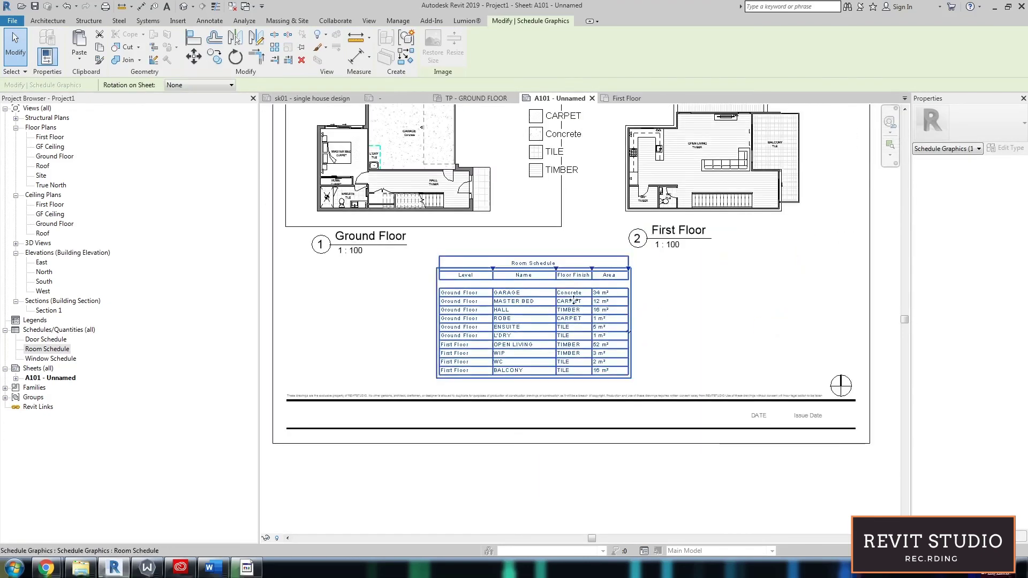
# Set the room schedule's title text to Arial 3.0mm and header text to Arial 1.8mm, and change the body text to match the header.
pyautogui.rightClick(577, 303)
pyautogui.click(612, 75)
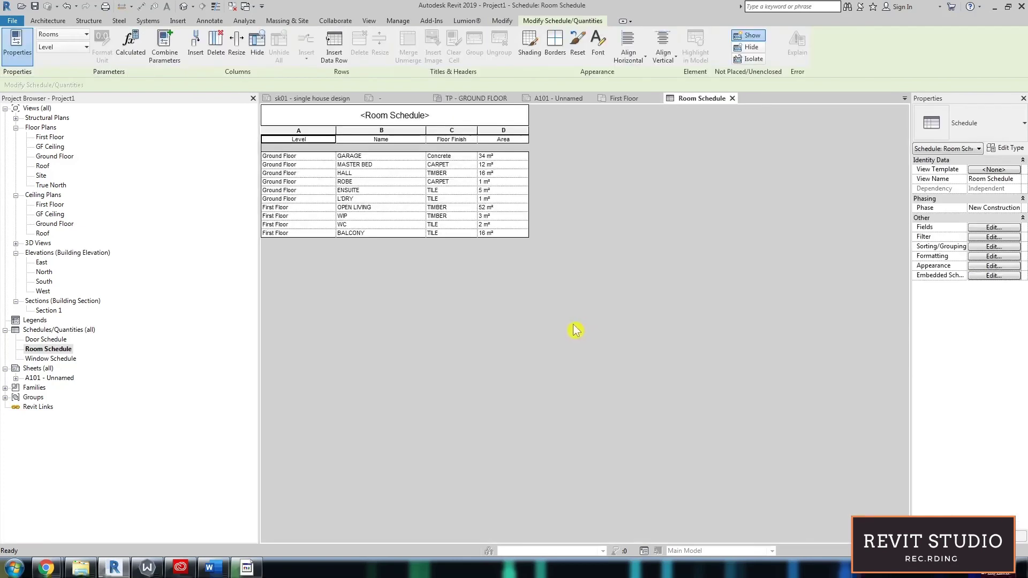
pyautogui.click(980, 266)
pyautogui.click(490, 323)
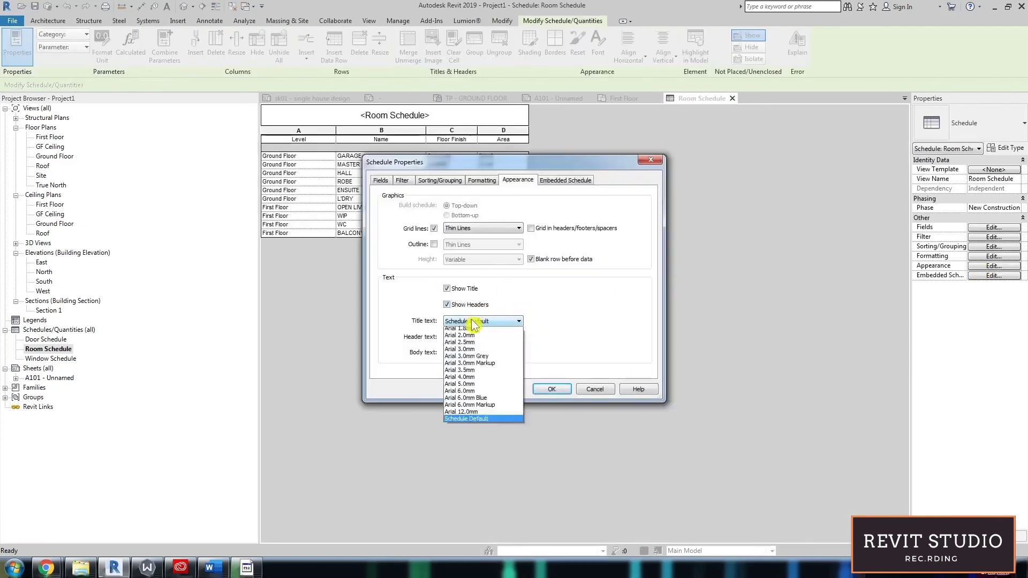
pyautogui.click(491, 366)
pyautogui.click(482, 337)
pyautogui.click(460, 361)
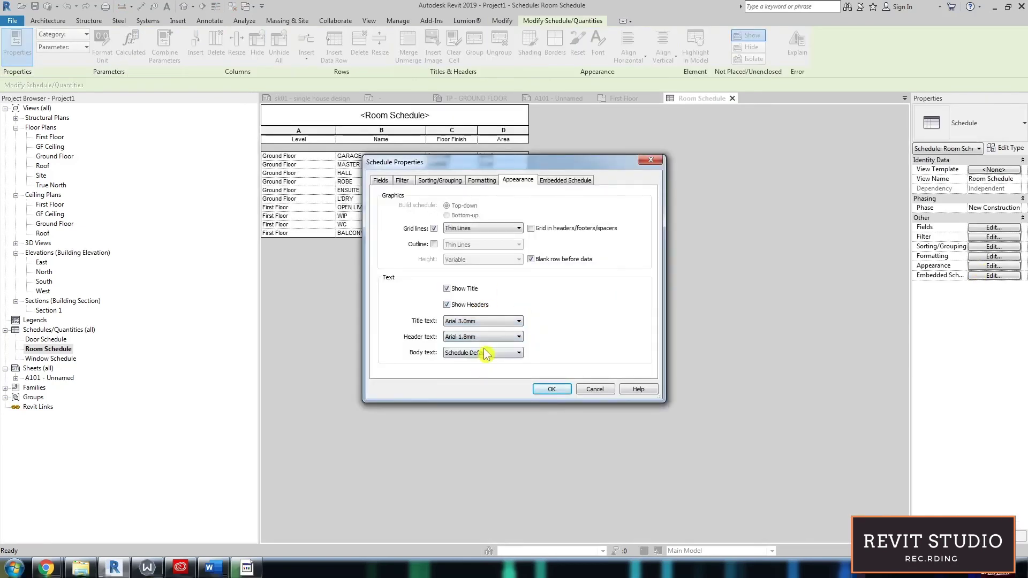
pyautogui.click(482, 352)
pyautogui.click(461, 376)
pyautogui.click(551, 389)
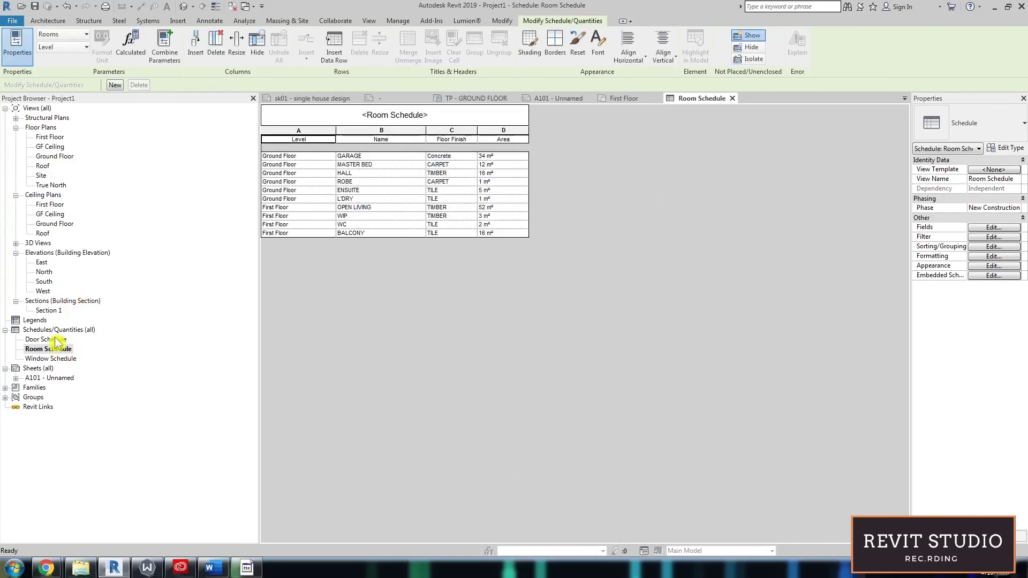
# Return to sheet A101 and check the room schedule's text sizes on the sheet.
pyautogui.doubleClick(51, 377)
pyautogui.scroll(3, 489, 355)
pyautogui.scroll(-3, 597, 390)
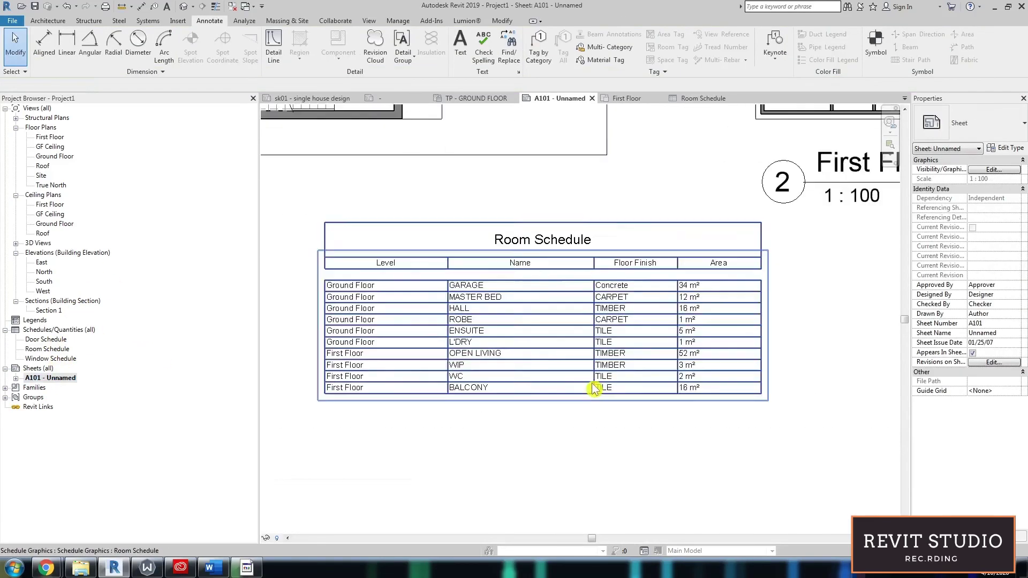